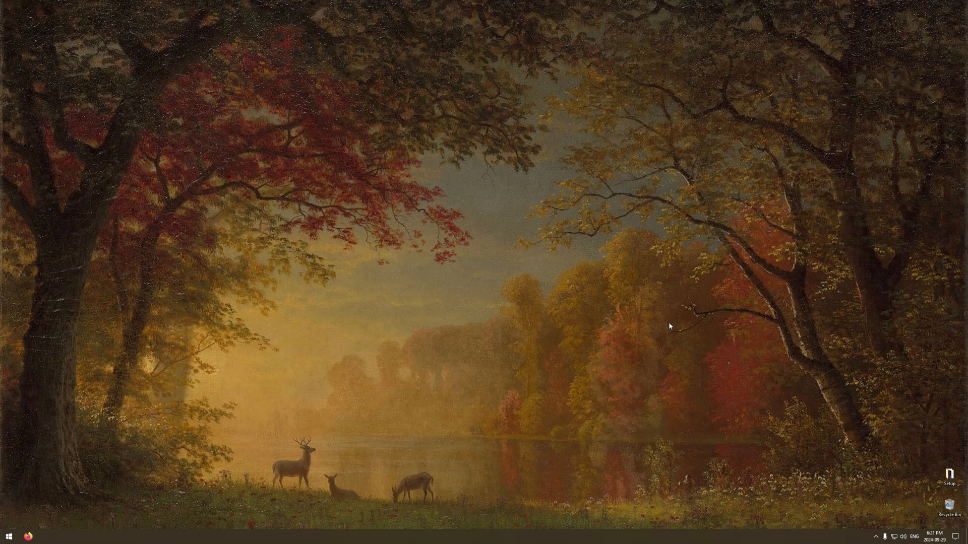
- Copy the Easy Diffusion installation link from Easy.txt in the desktop Setup folder, and close the file and folder
{"action": "left_click", "coordinate": [946, 472]}
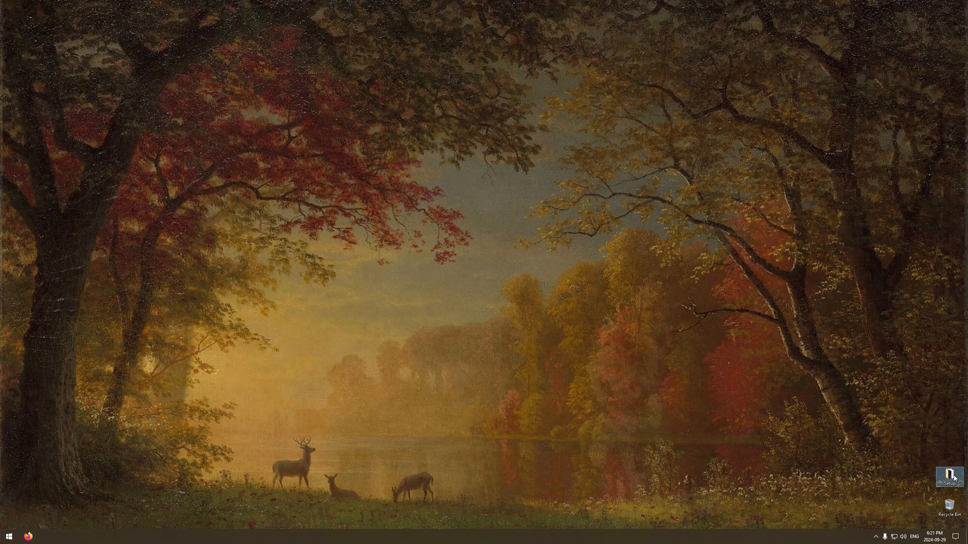
{"action": "double_click", "coordinate": [948, 477]}
{"action": "double_click", "coordinate": [426, 111]}
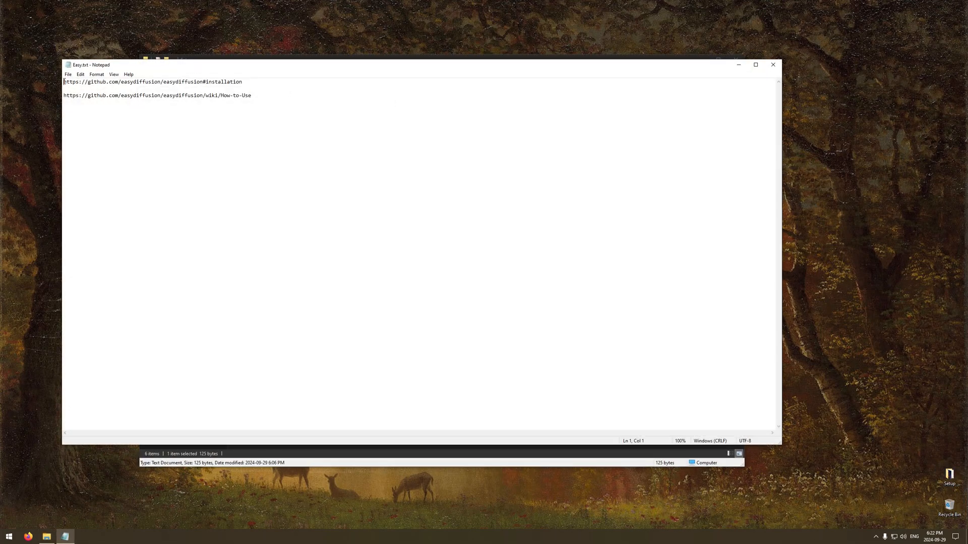
{"action": "left_click_drag", "start_coordinate": [65, 81], "coordinate": [252, 81]}
{"action": "right_click", "coordinate": [252, 82]}
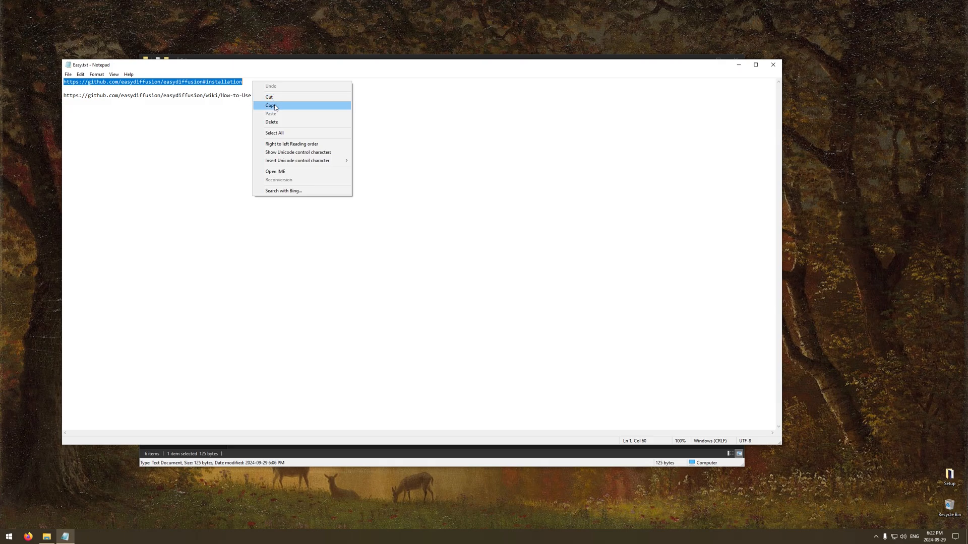
{"action": "left_click", "coordinate": [271, 105]}
{"action": "left_click", "coordinate": [770, 69]}
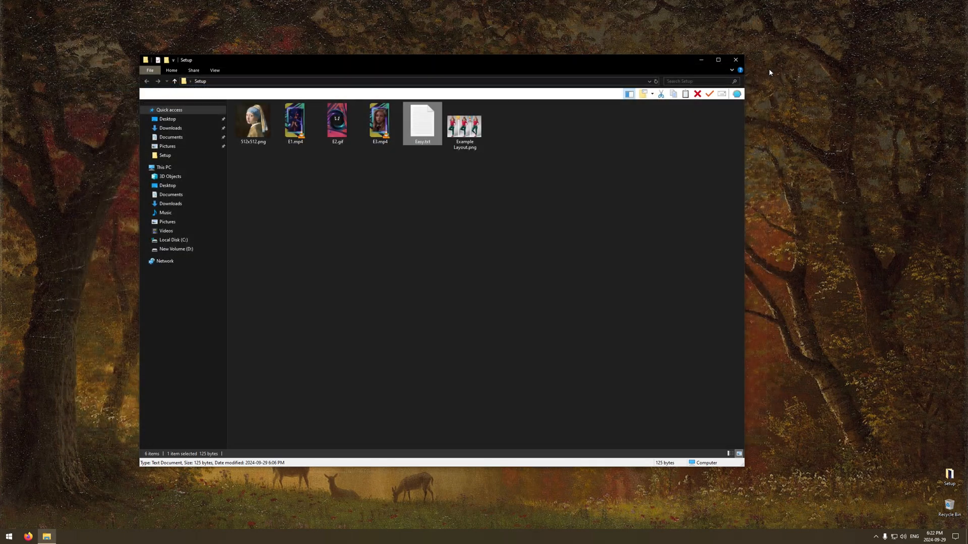
{"action": "left_click", "coordinate": [736, 59]}
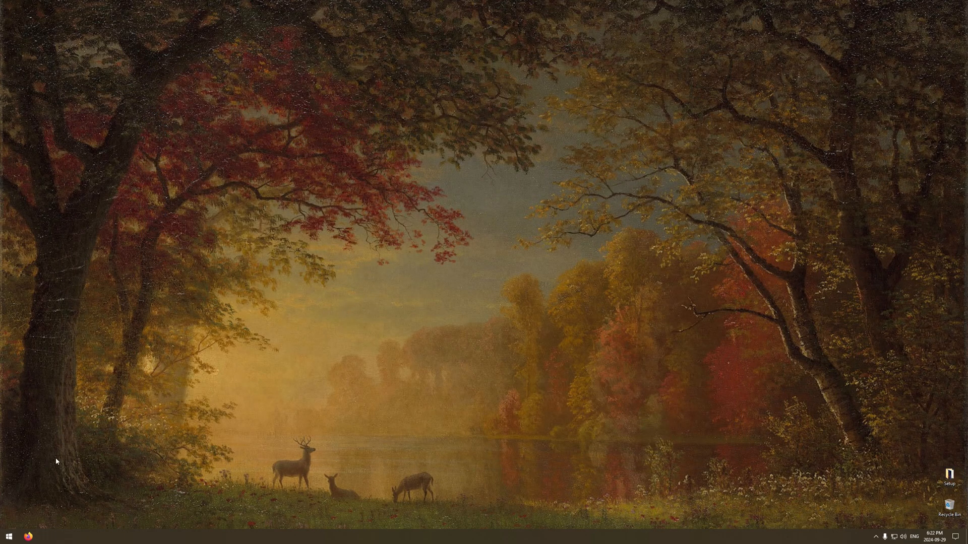
- Switch to Firefox and load the copied Easy Diffusion installation link
{"action": "left_click", "coordinate": [30, 534]}
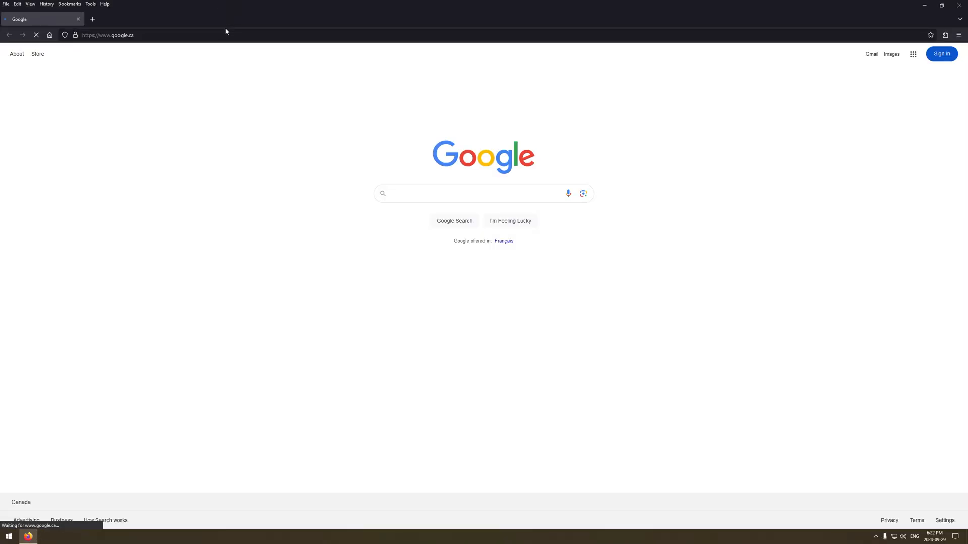
{"action": "right_click", "coordinate": [223, 35]}
{"action": "left_click", "coordinate": [252, 111]}
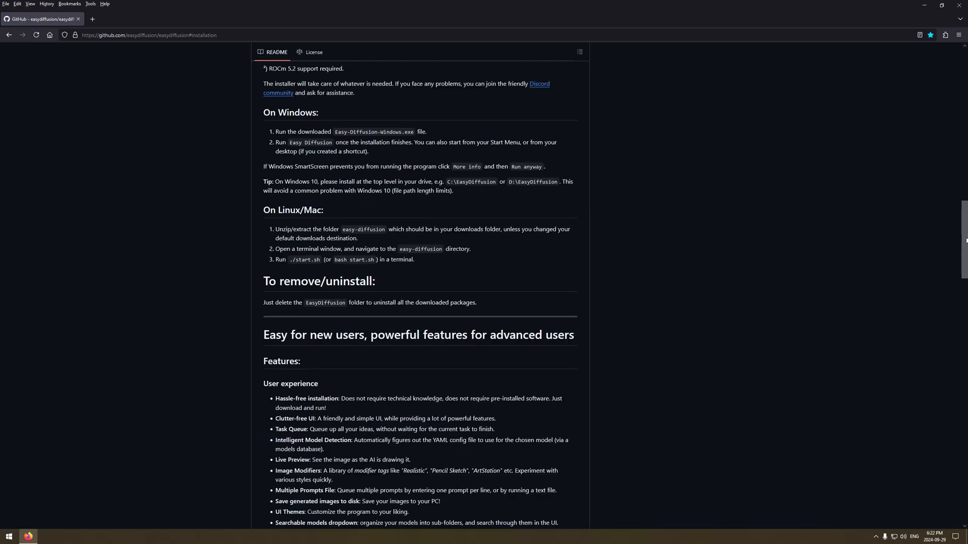
- Examine the Easy Diffusion 3.0 README, including its introduction, download options and hardware requirements
{"action": "scroll", "coordinate": [946, 225], "scroll_direction": "up", "scroll_amount": 3}
{"action": "scroll", "coordinate": [946, 225], "scroll_direction": "up", "scroll_amount": 6}
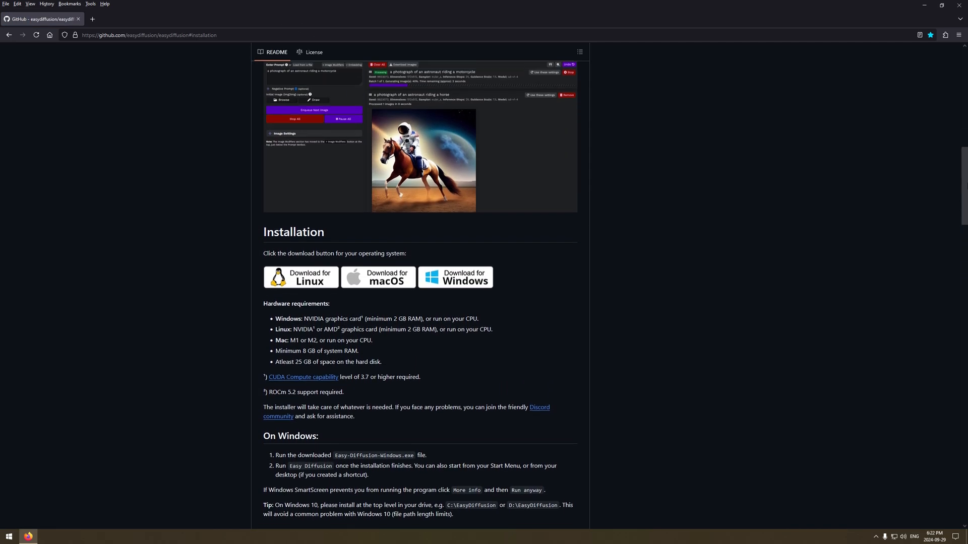
{"action": "left_click_drag", "start_coordinate": [967, 153], "coordinate": [967, 154]}
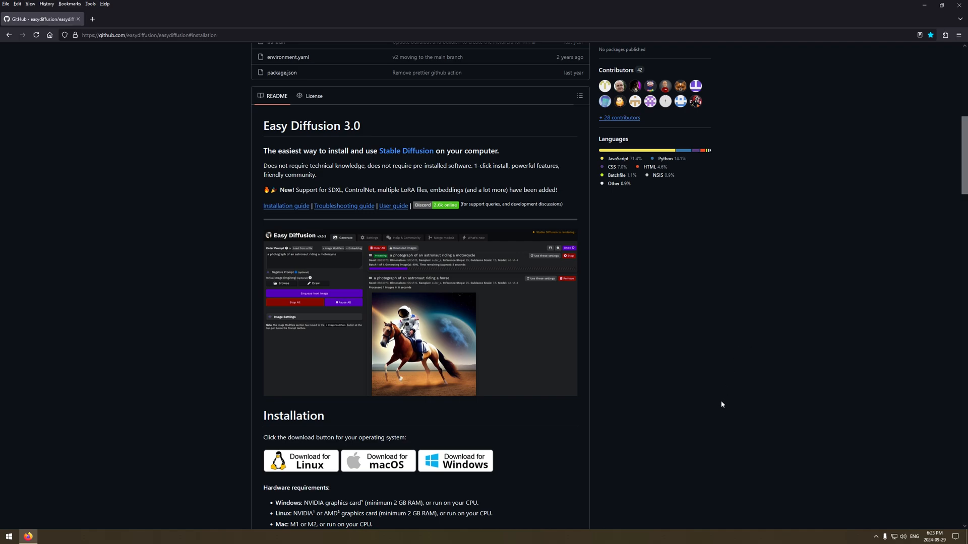
{"action": "scroll", "coordinate": [290, 100], "scroll_direction": "down", "scroll_amount": 2}
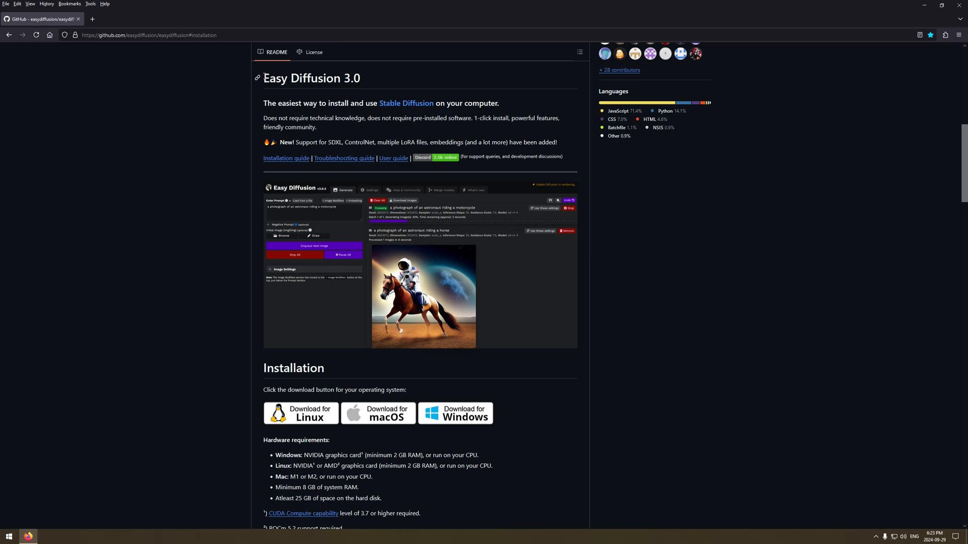
{"action": "left_click_drag", "start_coordinate": [264, 76], "coordinate": [389, 78]}
{"action": "left_click", "coordinate": [673, 224]}
{"action": "left_click_drag", "start_coordinate": [963, 179], "coordinate": [955, 199]}
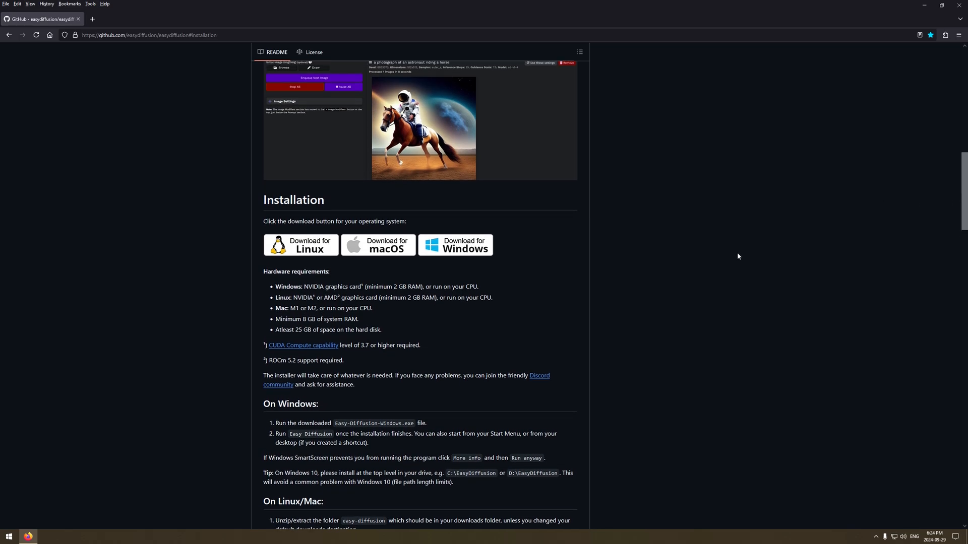
{"action": "left_click", "coordinate": [473, 247]}
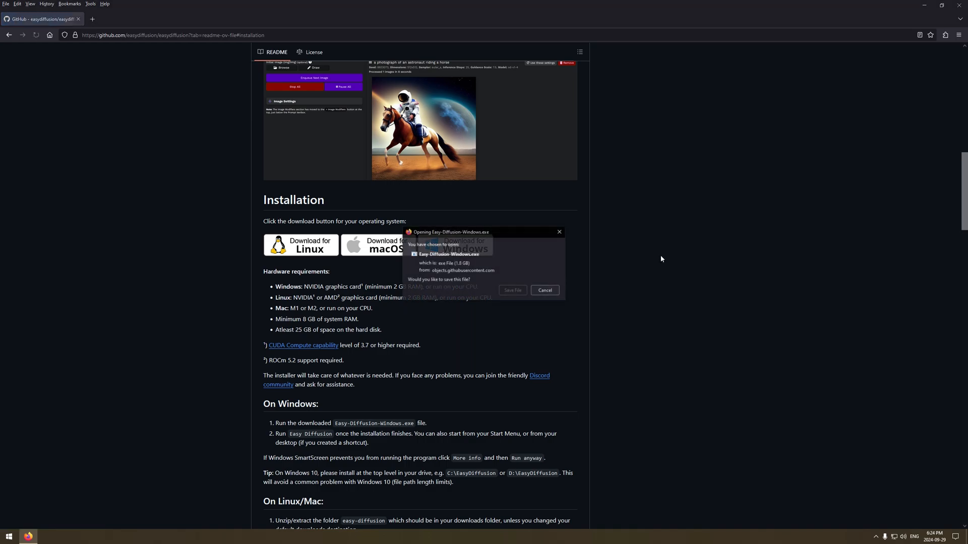
{"action": "left_click_drag", "start_coordinate": [506, 230], "coordinate": [651, 245]}
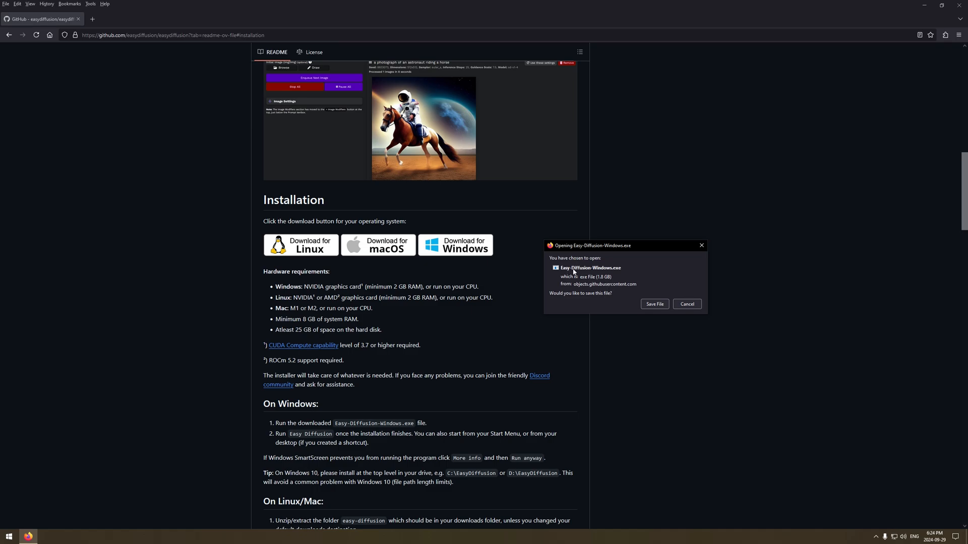
{"action": "left_click", "coordinate": [689, 305]}
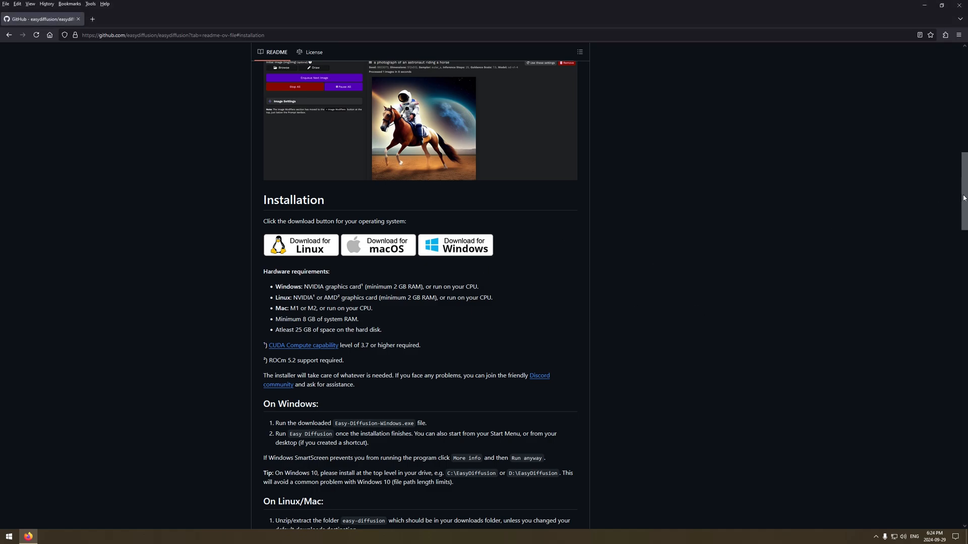
- Open the full list of releases of the easydiffusion repository
{"action": "left_click_drag", "start_coordinate": [964, 198], "coordinate": [965, 162]}
{"action": "scroll", "coordinate": [964, 162], "scroll_direction": "up", "scroll_amount": 2}
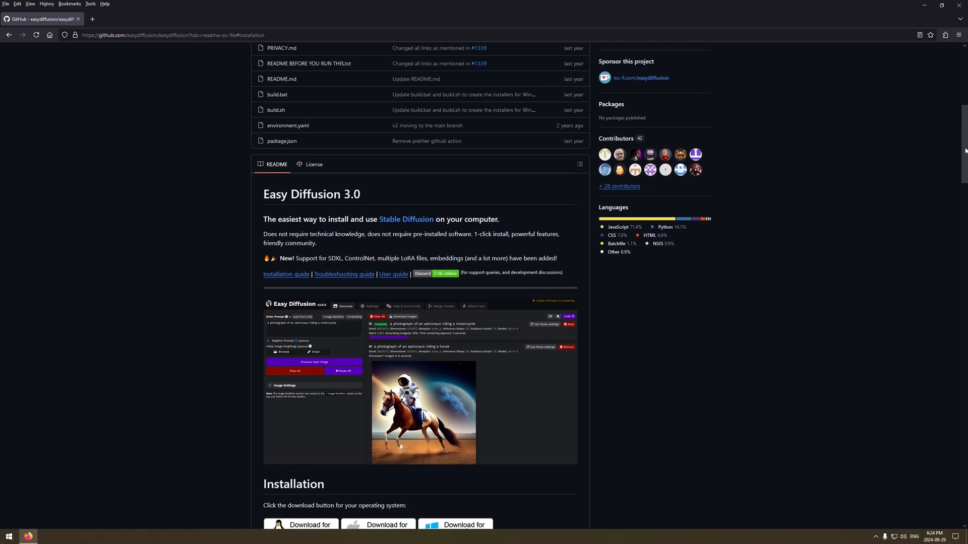
{"action": "scroll", "coordinate": [964, 161], "scroll_direction": "up", "scroll_amount": 5}
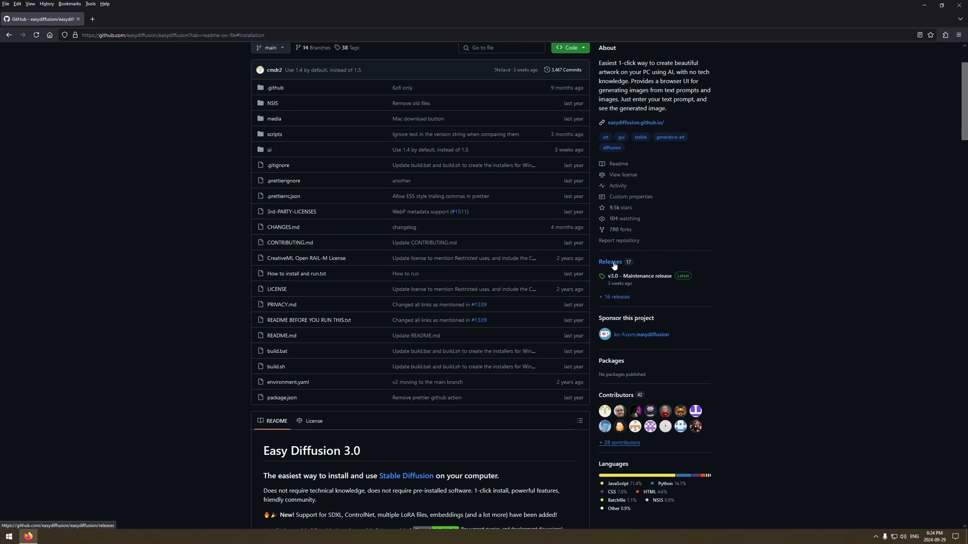
{"action": "left_click", "coordinate": [615, 298]}
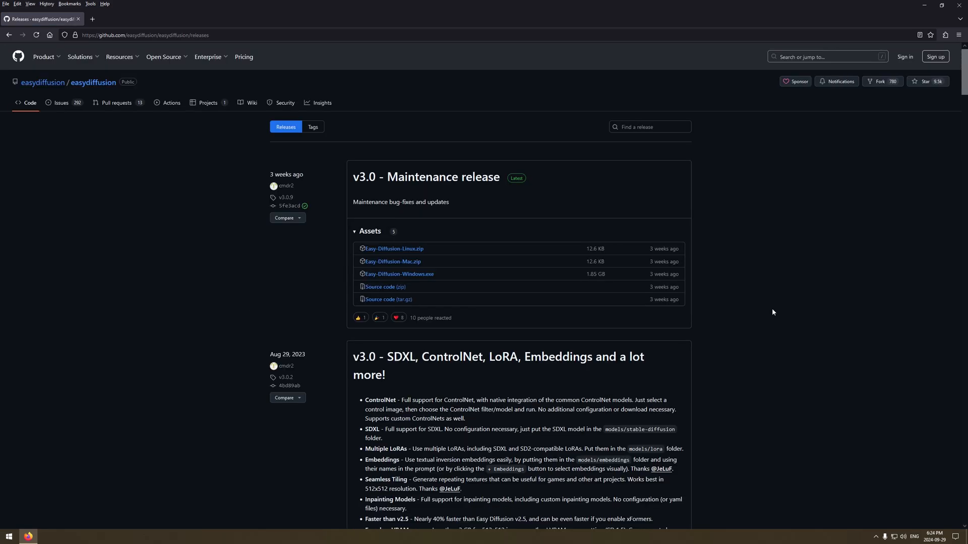
- Download Easy-Diffusion-Windows.exe from the latest v3.0 Maintenance release to the Desktop and check its download progress
{"action": "left_click", "coordinate": [408, 279]}
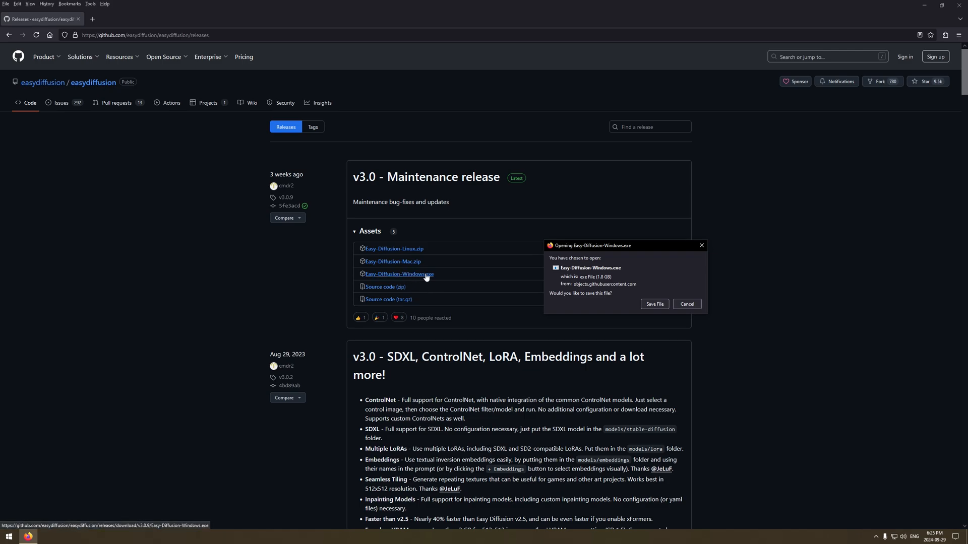
{"action": "left_click", "coordinate": [661, 306]}
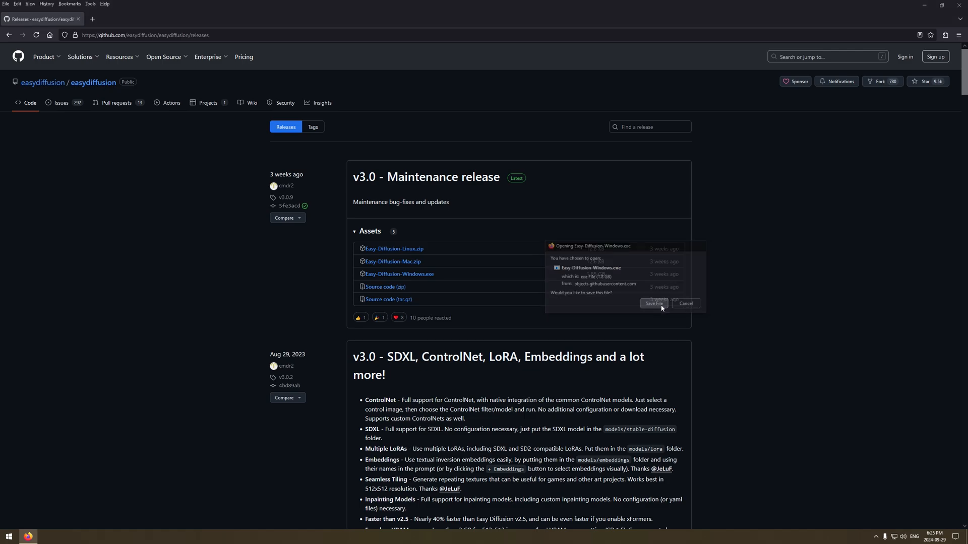
{"action": "left_click_drag", "start_coordinate": [228, 14], "coordinate": [321, 126]}
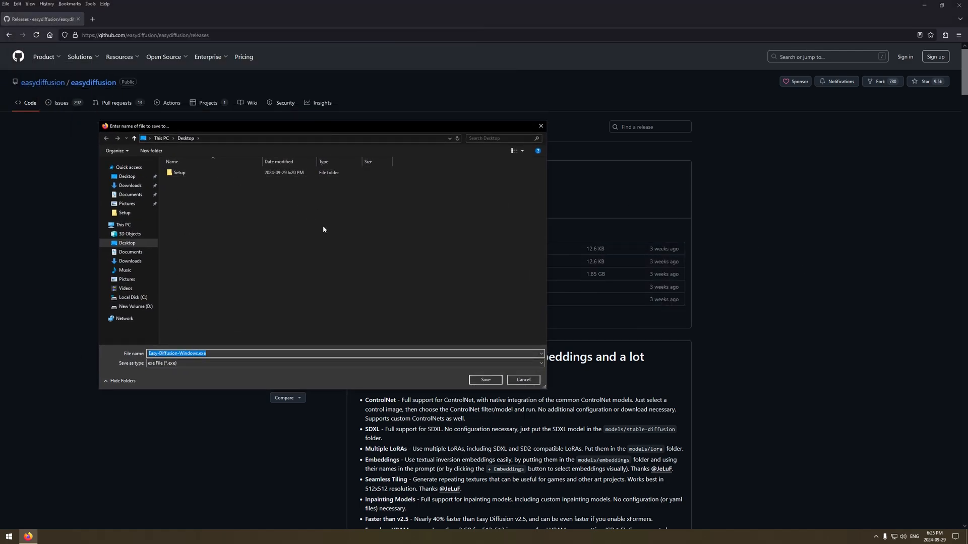
{"action": "left_click", "coordinate": [486, 380]}
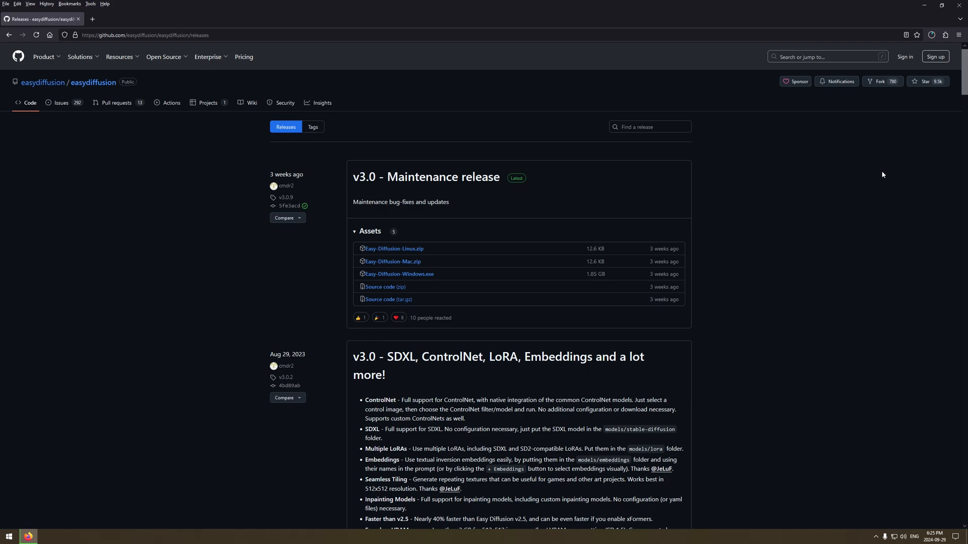
{"action": "left_click", "coordinate": [932, 36]}
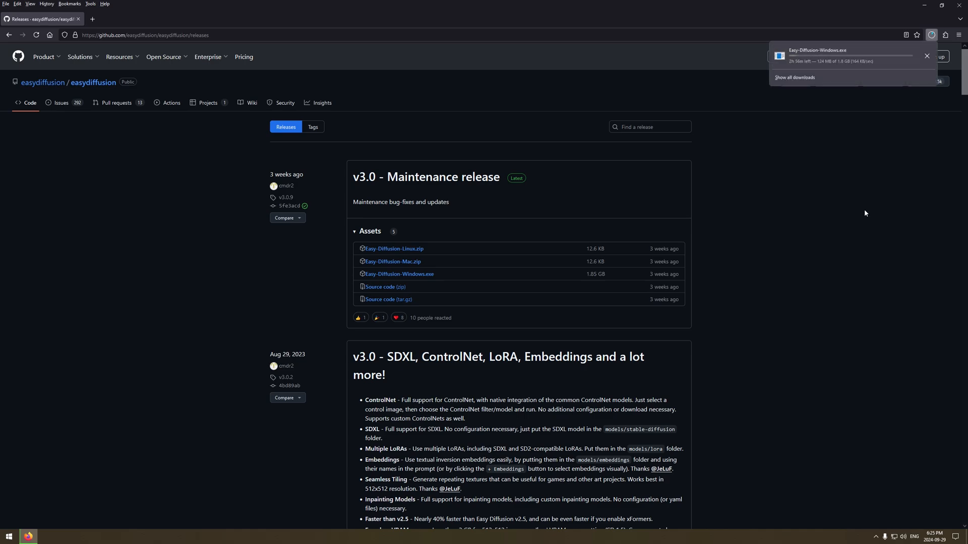
{"action": "left_click", "coordinate": [791, 216]}
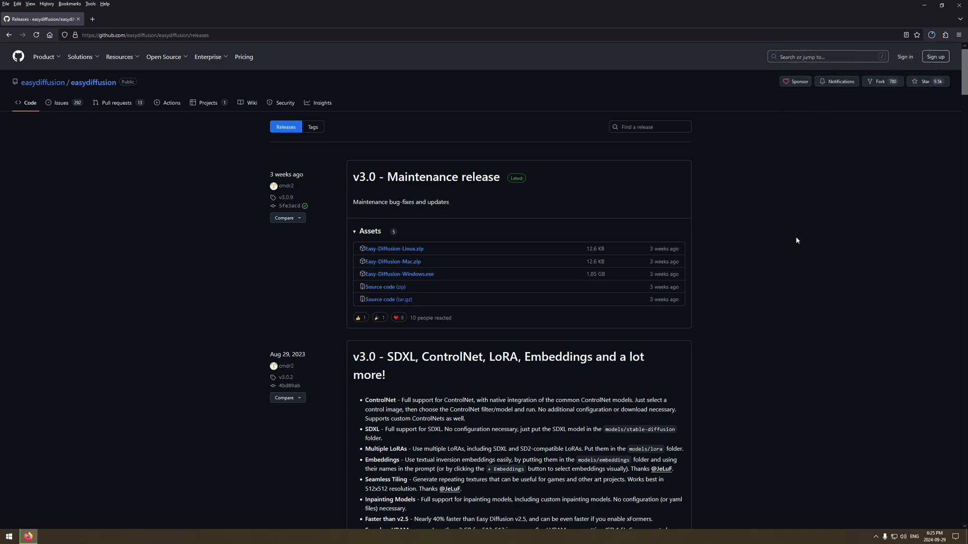
- Return to the repository's README, open its User guide and view the wiki's topic list
{"action": "left_click", "coordinate": [8, 35]}
{"action": "scroll", "coordinate": [96, 244], "scroll_direction": "down", "scroll_amount": 5}
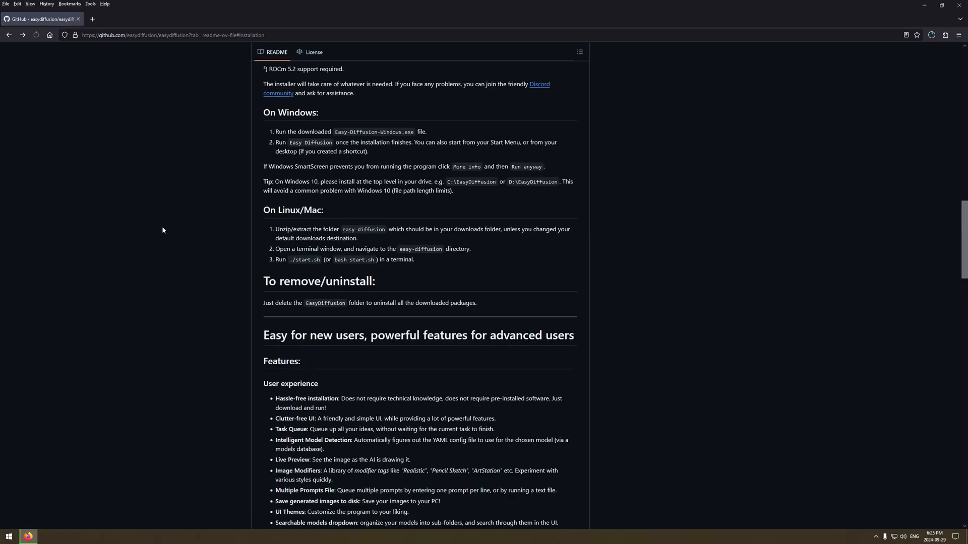
{"action": "left_click_drag", "start_coordinate": [962, 249], "coordinate": [954, 155]}
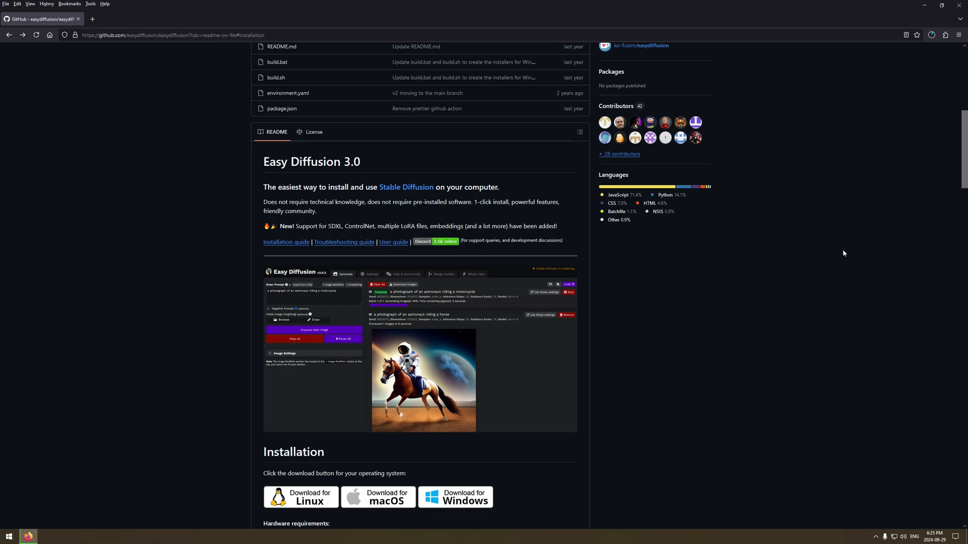
{"action": "left_click", "coordinate": [393, 244]}
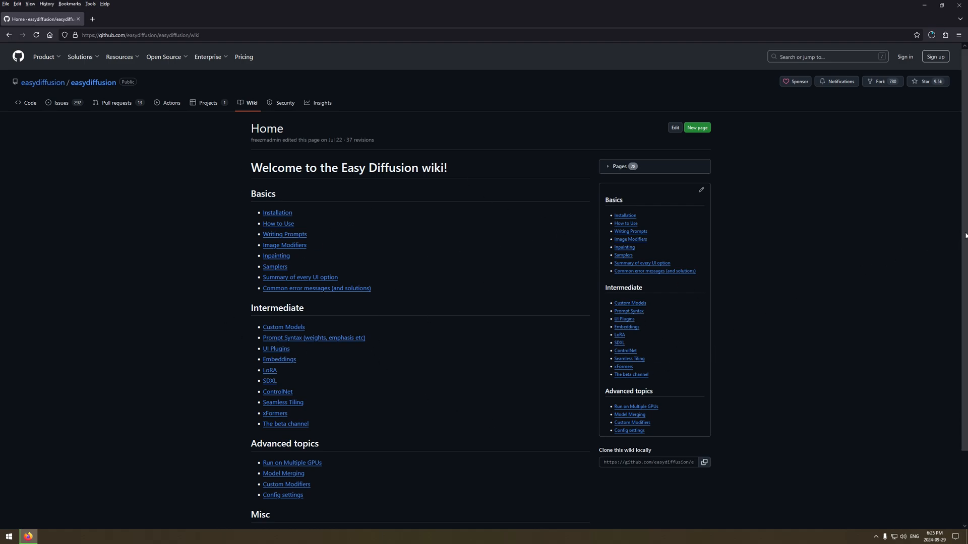
{"action": "left_click_drag", "start_coordinate": [961, 235], "coordinate": [962, 274]}
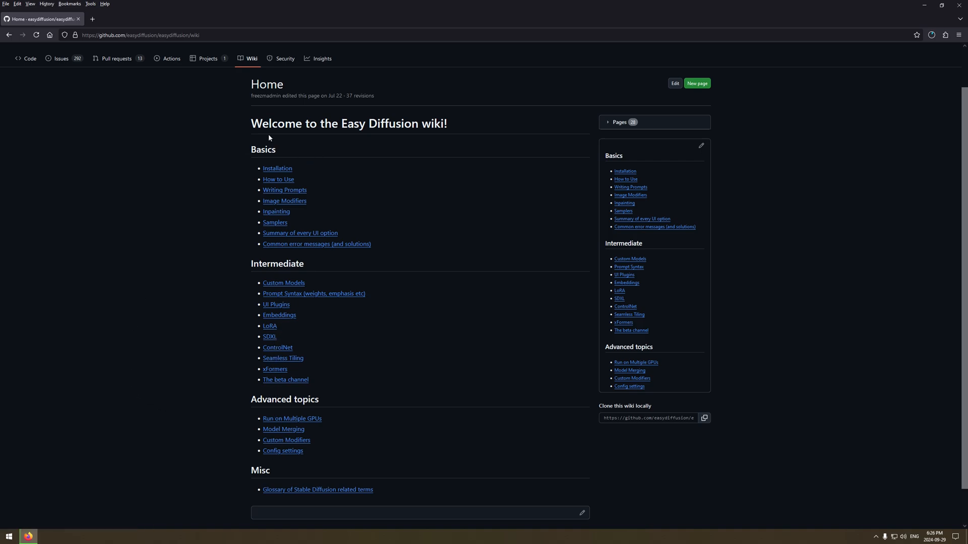
- Look through the wiki's Installation and How to Use pages, and return to the wiki home page
{"action": "left_click", "coordinate": [280, 169]}
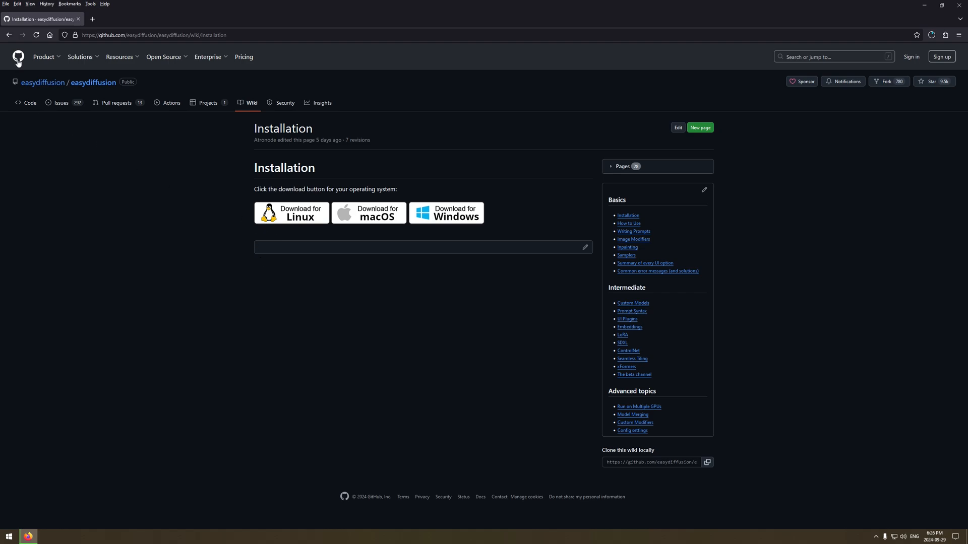
{"action": "left_click", "coordinate": [9, 35]}
{"action": "left_click", "coordinate": [271, 182]}
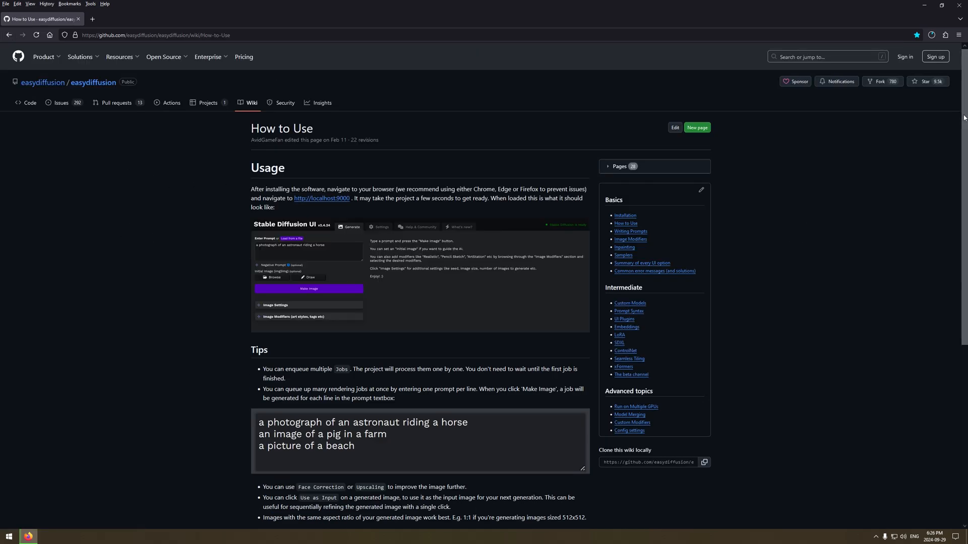
{"action": "scroll", "coordinate": [484, 286], "scroll_direction": "down", "scroll_amount": 1}
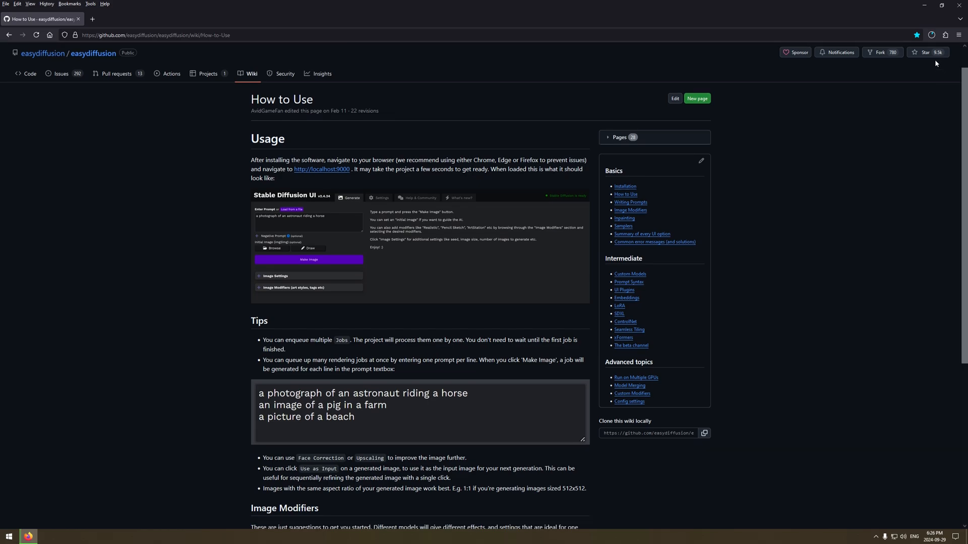
{"action": "left_click_drag", "start_coordinate": [966, 135], "coordinate": [964, 305]}
{"action": "scroll", "coordinate": [942, 156], "scroll_direction": "up", "scroll_amount": 5}
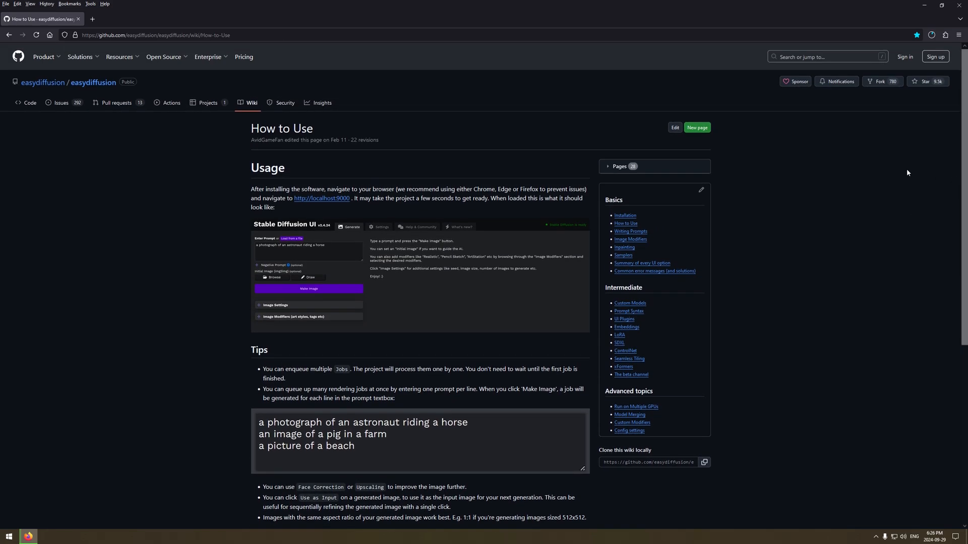
{"action": "left_click", "coordinate": [9, 35]}
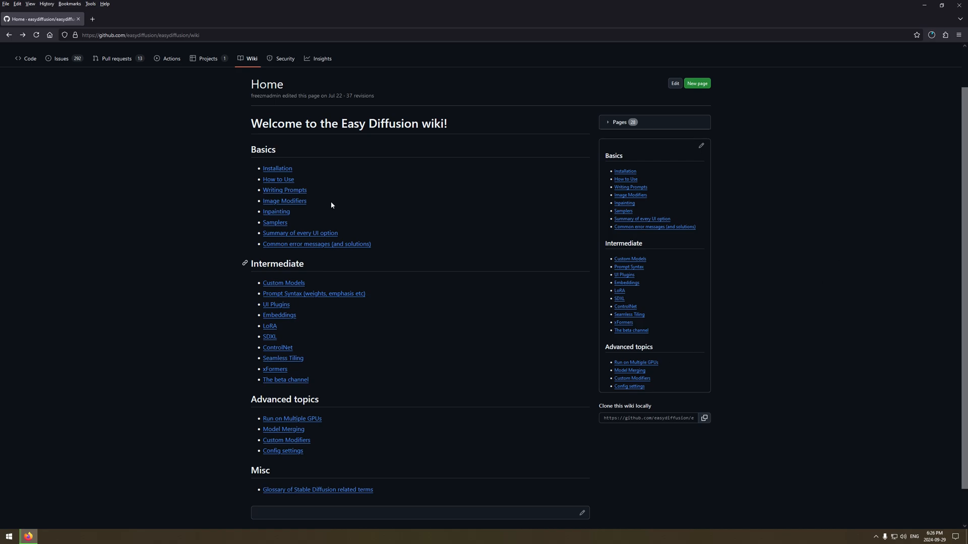
- Check the download progress of Easy-Diffusion-Windows.exe
{"action": "left_click", "coordinate": [931, 34]}
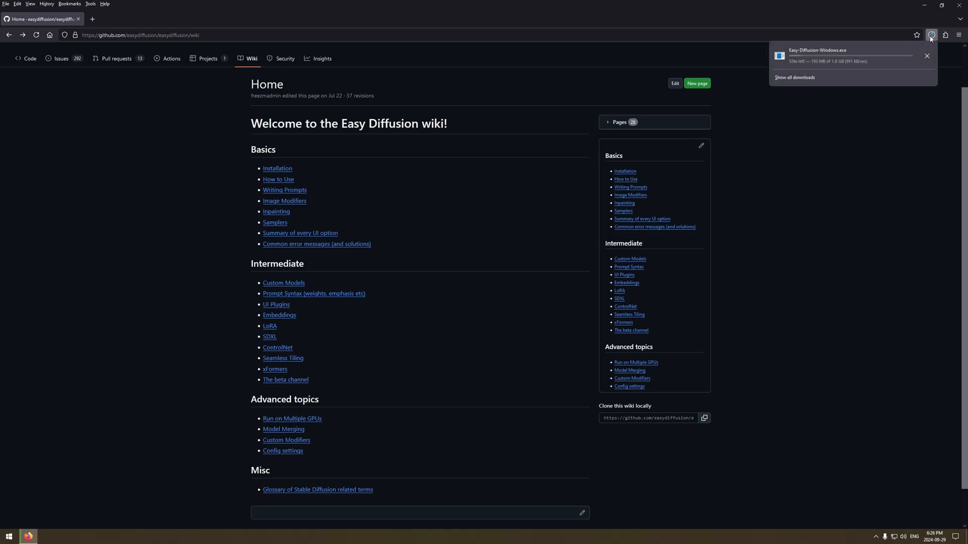
{"action": "left_click", "coordinate": [858, 196]}
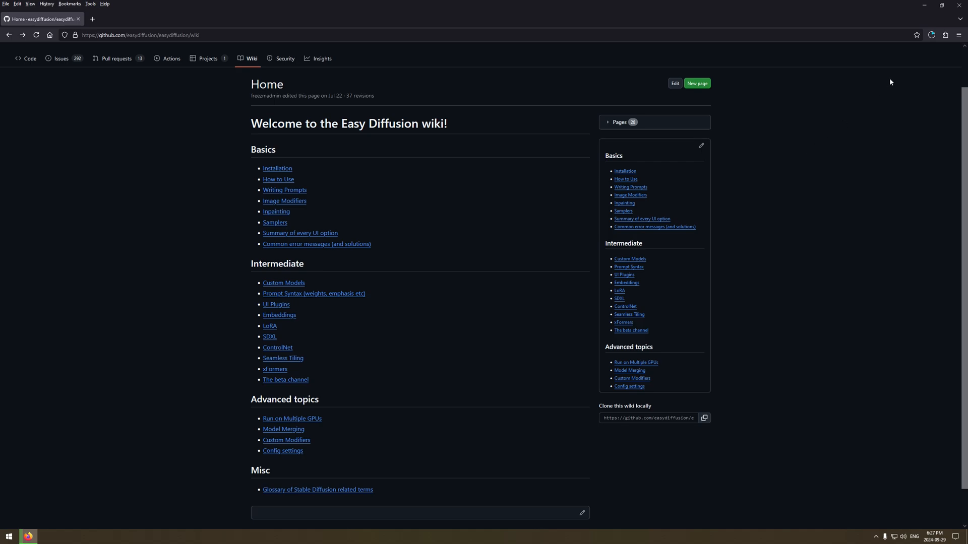
{"action": "left_click", "coordinate": [931, 35]}
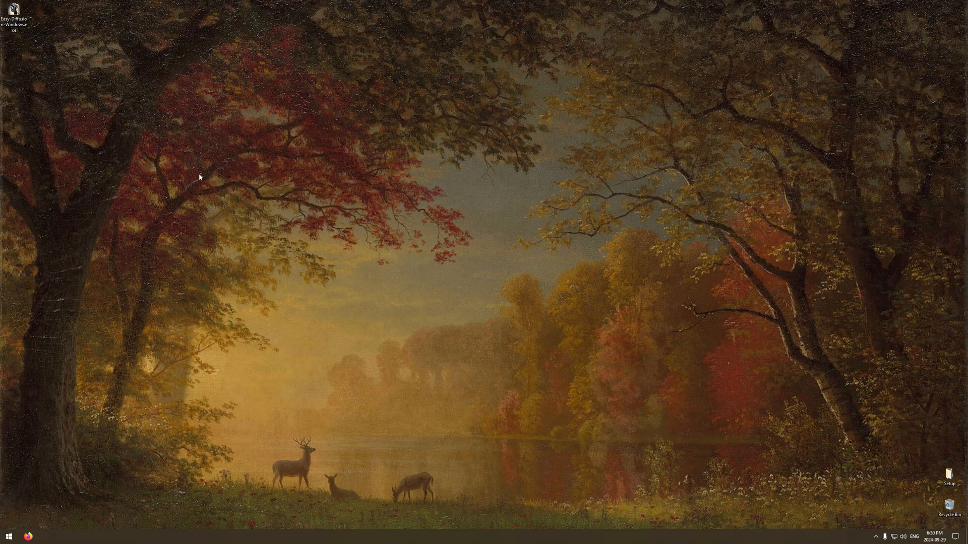
- Run the Easy-Diffusion-Windows.exe installer from the desktop and accept both license agreements
{"action": "left_click", "coordinate": [20, 15]}
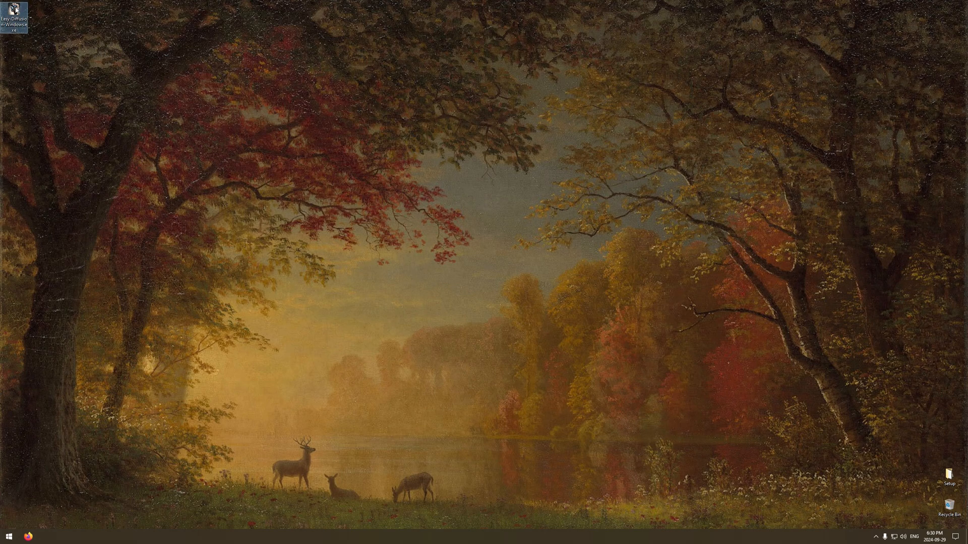
{"action": "left_click_drag", "start_coordinate": [18, 10], "coordinate": [463, 282]}
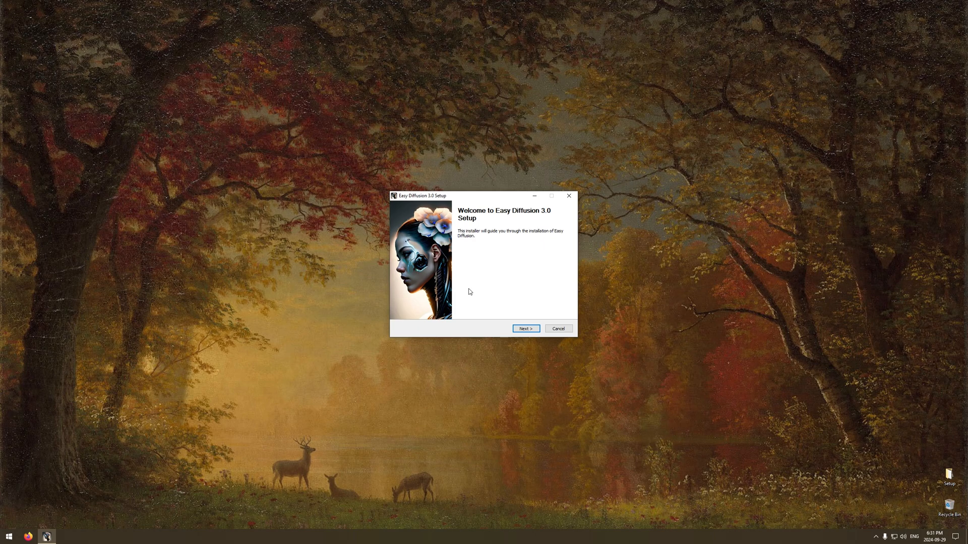
{"action": "left_click", "coordinate": [526, 329]}
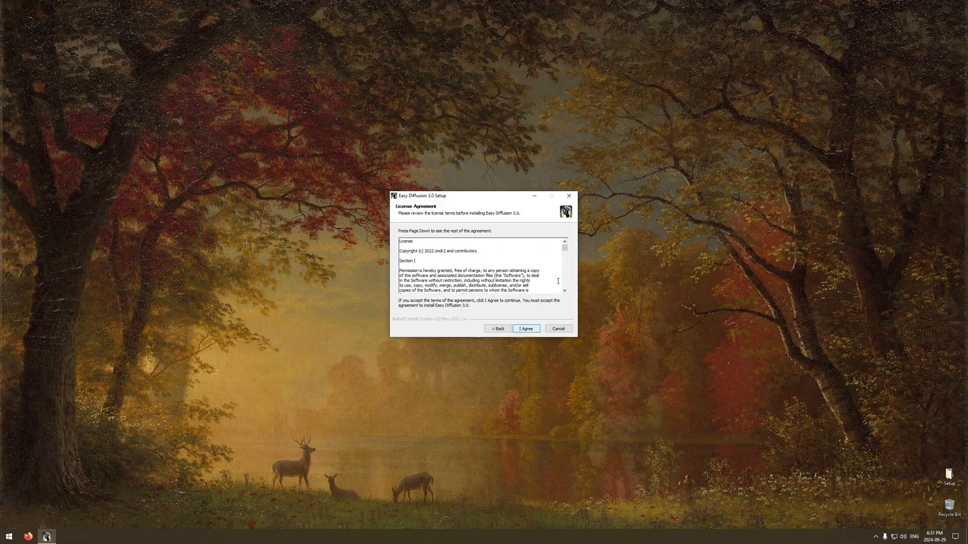
{"action": "left_click_drag", "start_coordinate": [564, 249], "coordinate": [570, 287]}
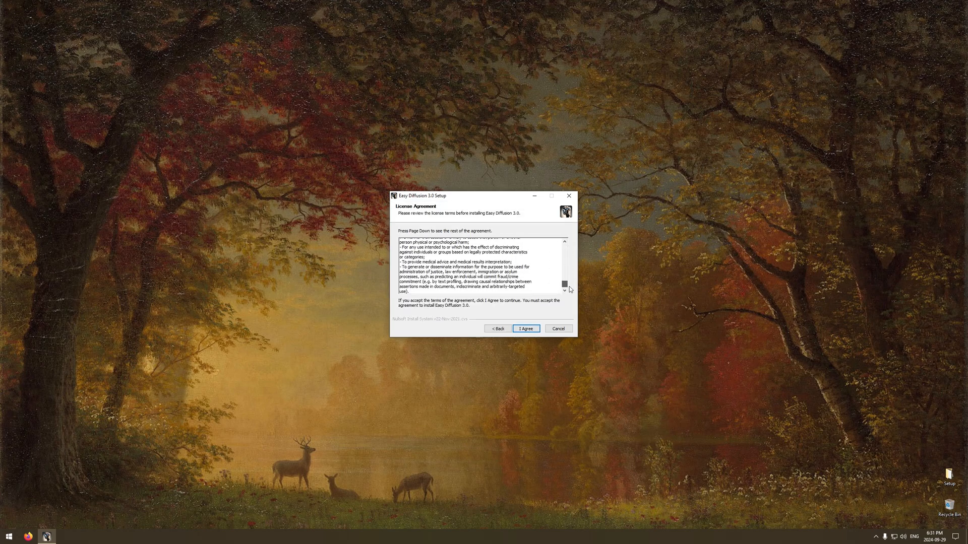
{"action": "left_click", "coordinate": [527, 330]}
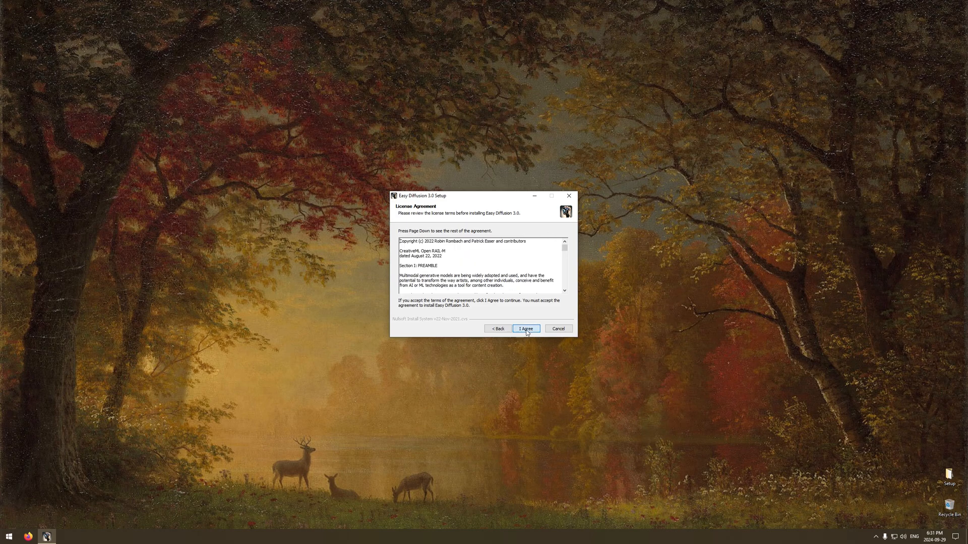
{"action": "left_click_drag", "start_coordinate": [565, 251], "coordinate": [567, 290]}
{"action": "left_click", "coordinate": [526, 328]}
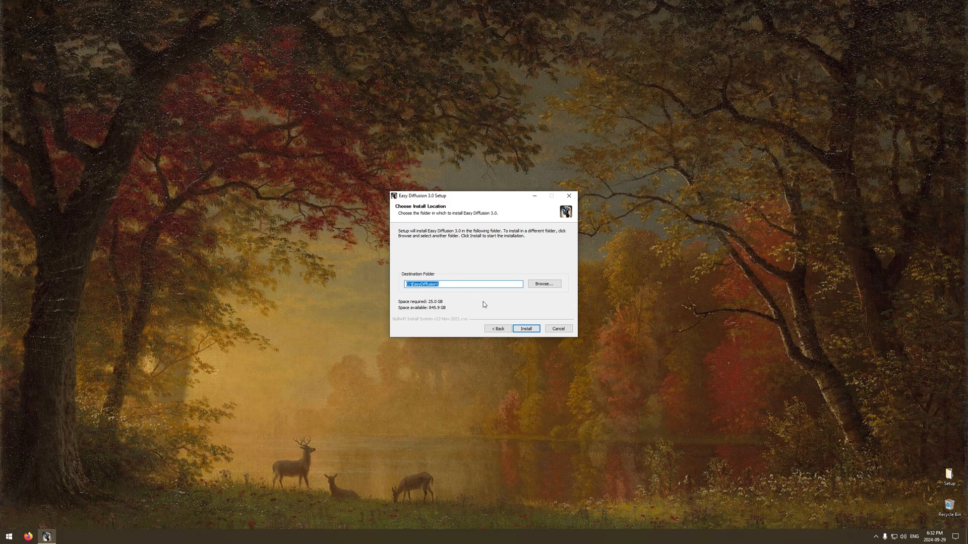
- Install Easy Diffusion 3.0 in C:\EasyDiffusion and finish setup with the option to run it selected
{"action": "left_click", "coordinate": [531, 329]}
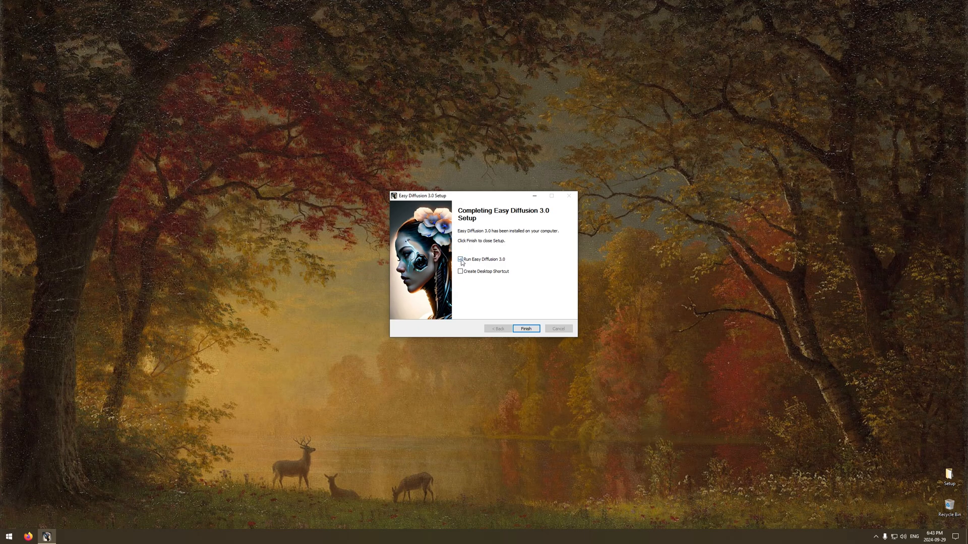
{"action": "left_click", "coordinate": [525, 329]}
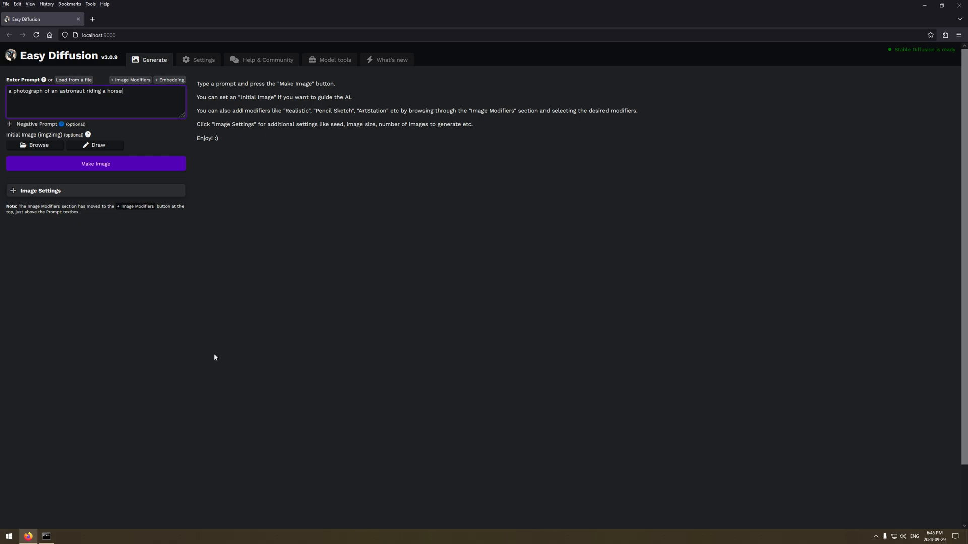
- View the Easy Diffusion command window's startup output and the System Settings page, and return to the Generate page
{"action": "left_click", "coordinate": [46, 536]}
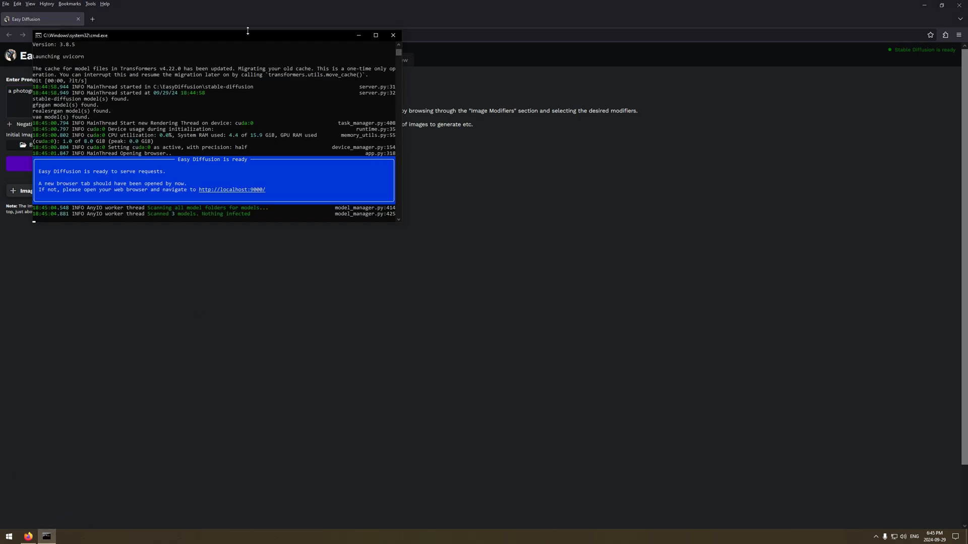
{"action": "left_click_drag", "start_coordinate": [228, 36], "coordinate": [498, 189]}
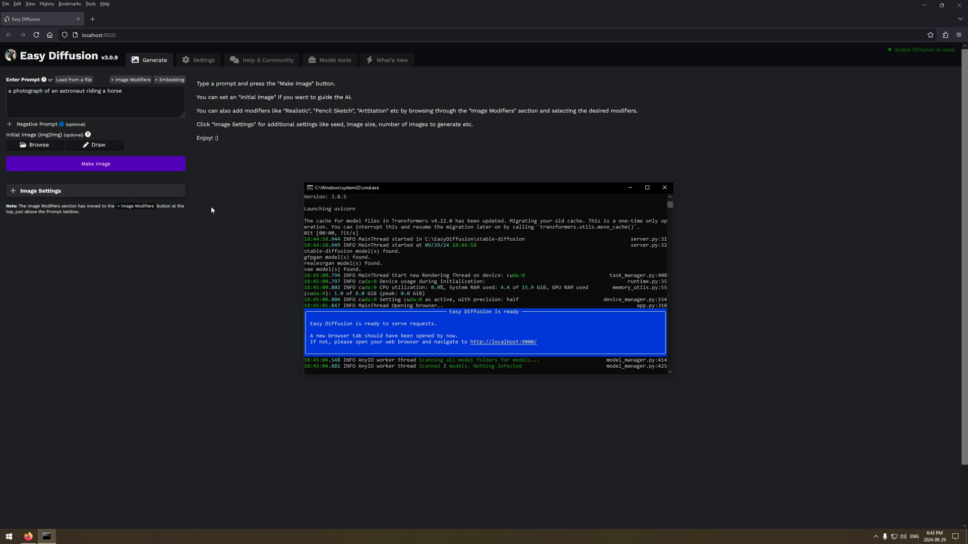
{"action": "left_click", "coordinate": [237, 182]}
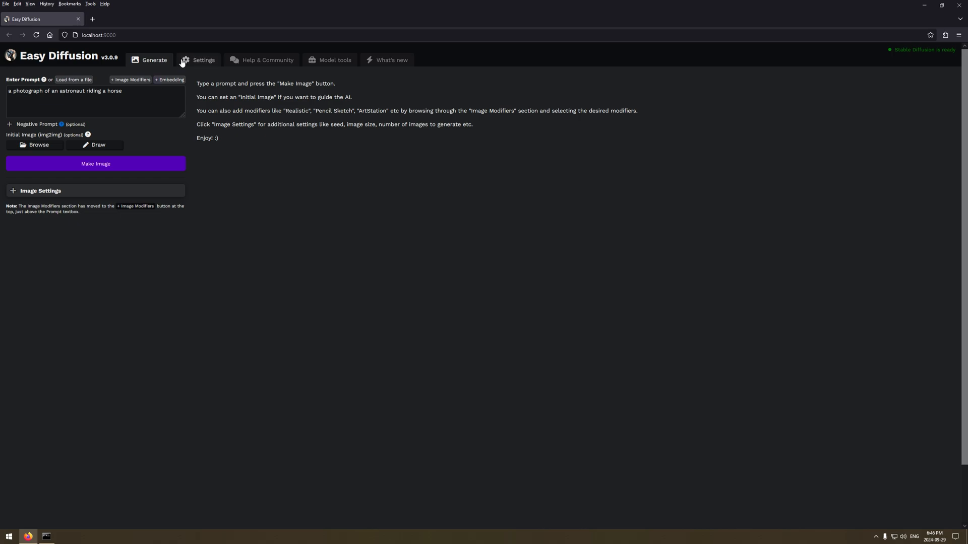
{"action": "left_click", "coordinate": [201, 62]}
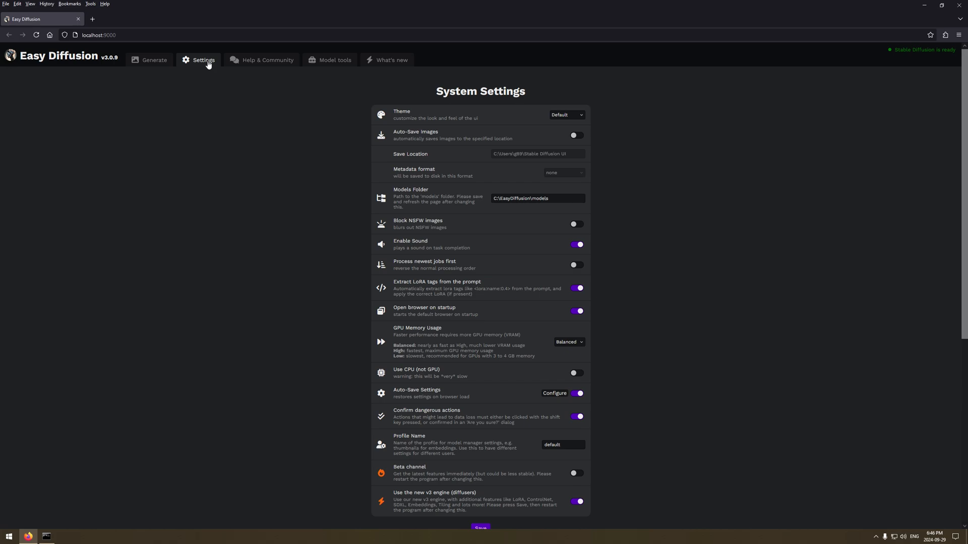
{"action": "left_click", "coordinate": [155, 61]}
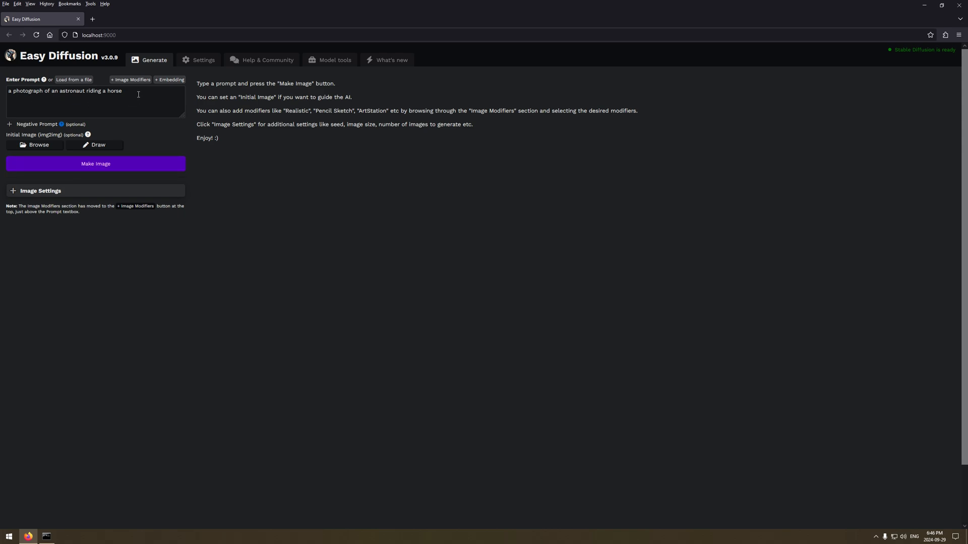
- Replace the sample prompt with "a clown standing in the rain" and generate the image
{"action": "left_click_drag", "start_coordinate": [136, 93], "coordinate": [8, 91]}
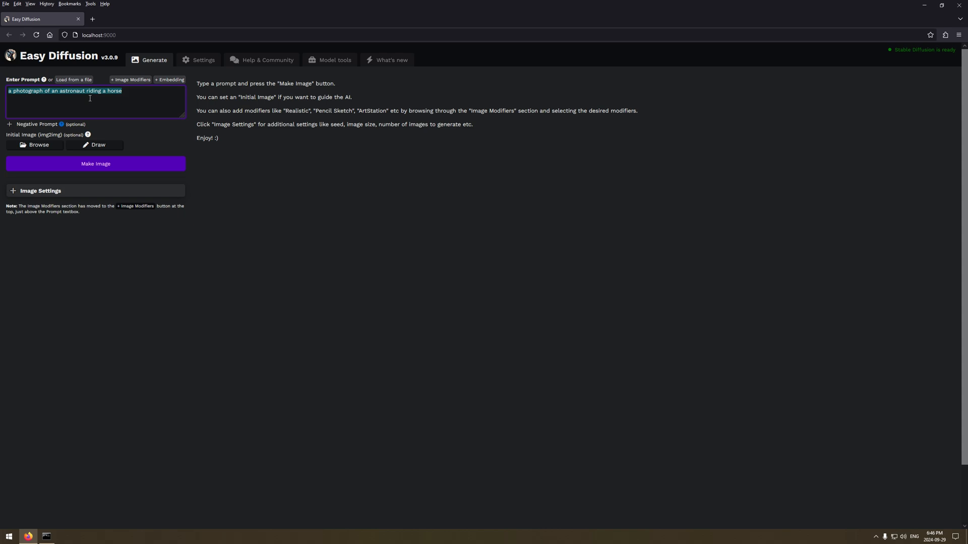
{"action": "type", "text": "a clown standing in the rain"}
{"action": "left_click", "coordinate": [95, 167]}
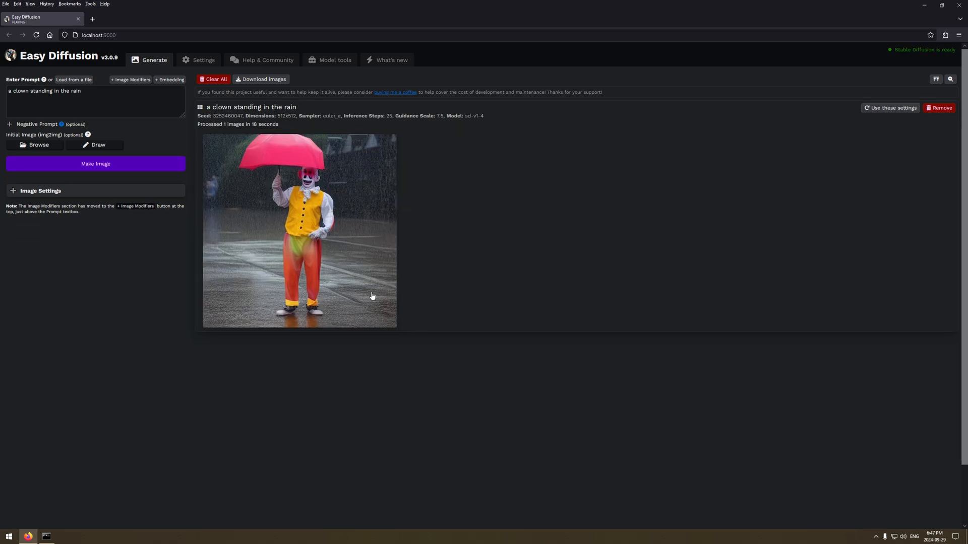
- Download the generated clown image and save it to the Desktop under the suggested file name
{"action": "mouse_move", "coordinate": [351, 261]}
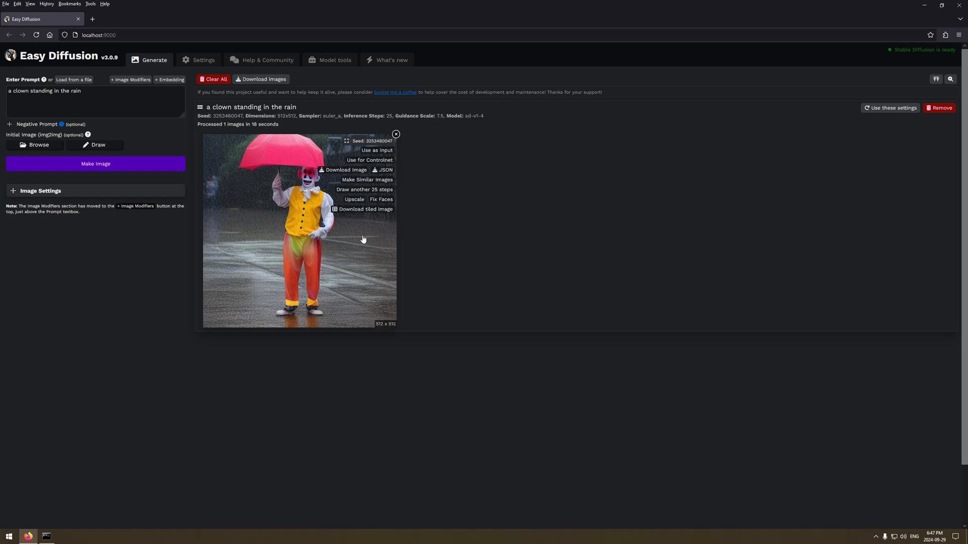
{"action": "left_click", "coordinate": [333, 174]}
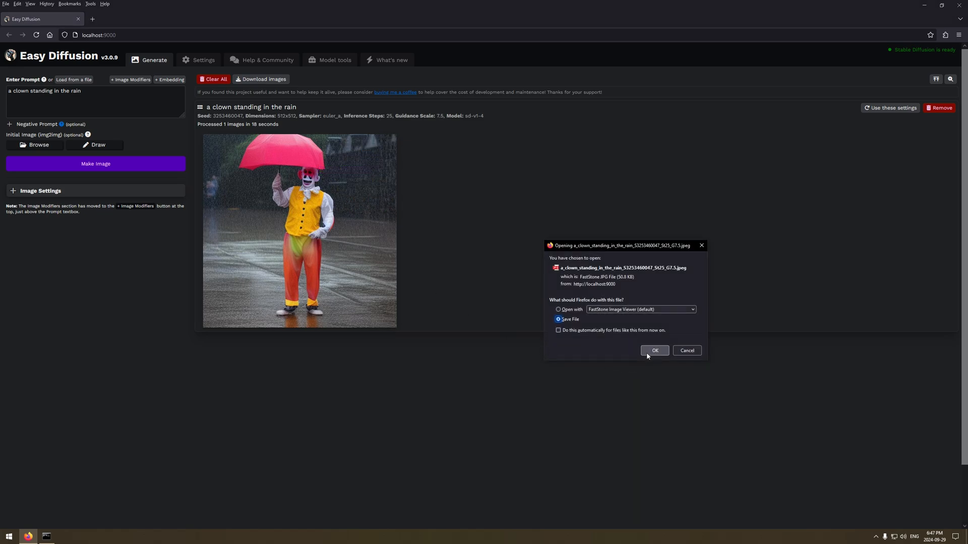
{"action": "left_click", "coordinate": [651, 351]}
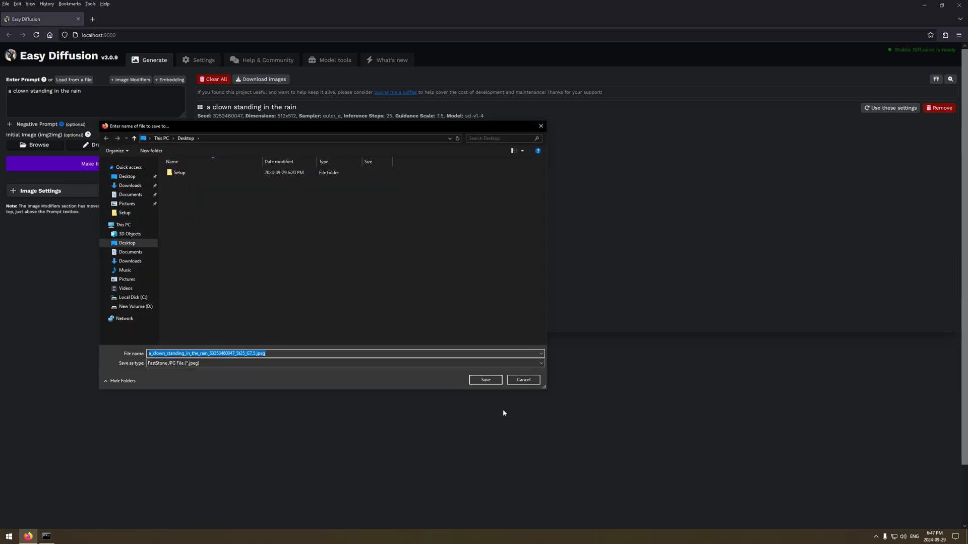
{"action": "left_click", "coordinate": [488, 380]}
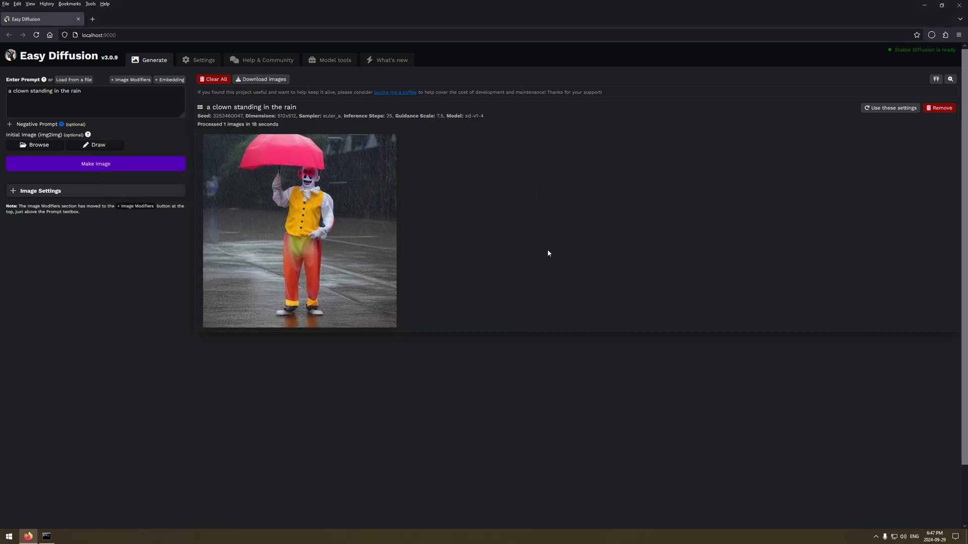
- Clear the open windows off the desktop and view the saved clown image in FastStone Image Viewer
{"action": "left_click", "coordinate": [924, 6]}
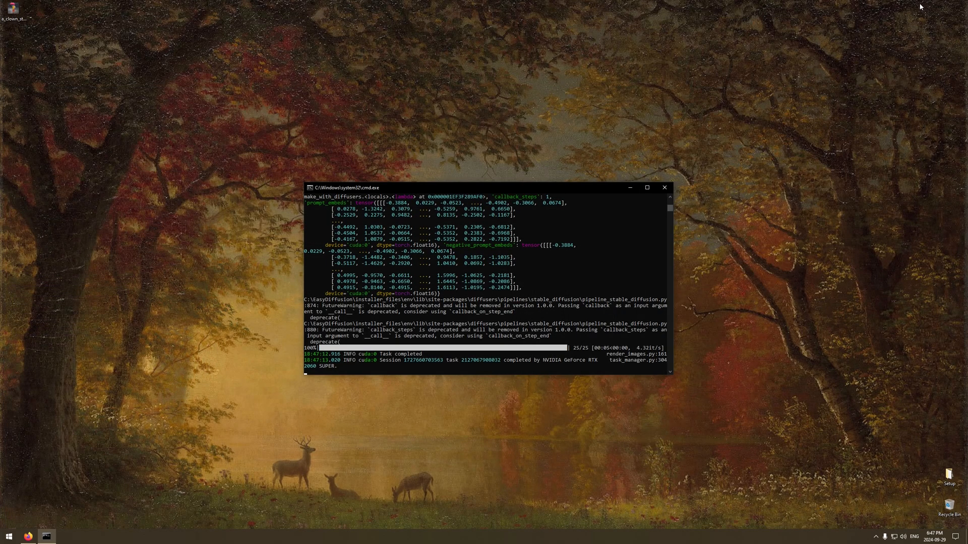
{"action": "left_click", "coordinate": [630, 188]}
{"action": "left_click_drag", "start_coordinate": [14, 11], "coordinate": [270, 223]}
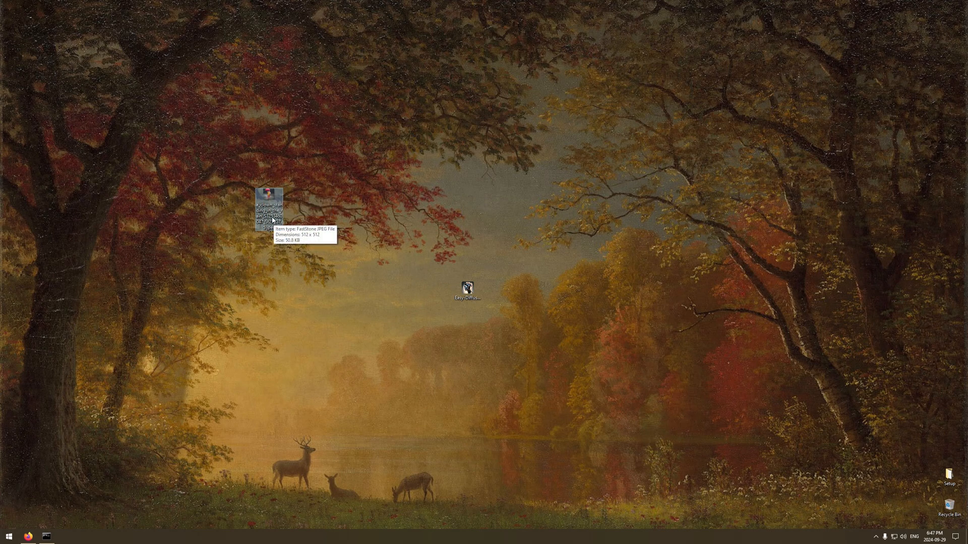
{"action": "left_click", "coordinate": [272, 221]}
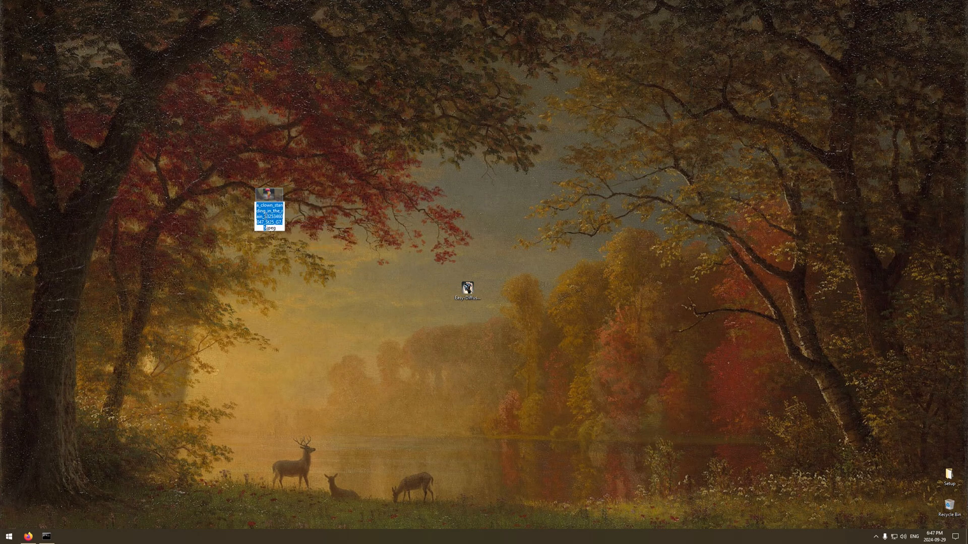
{"action": "left_click_drag", "start_coordinate": [267, 217], "coordinate": [277, 221]}
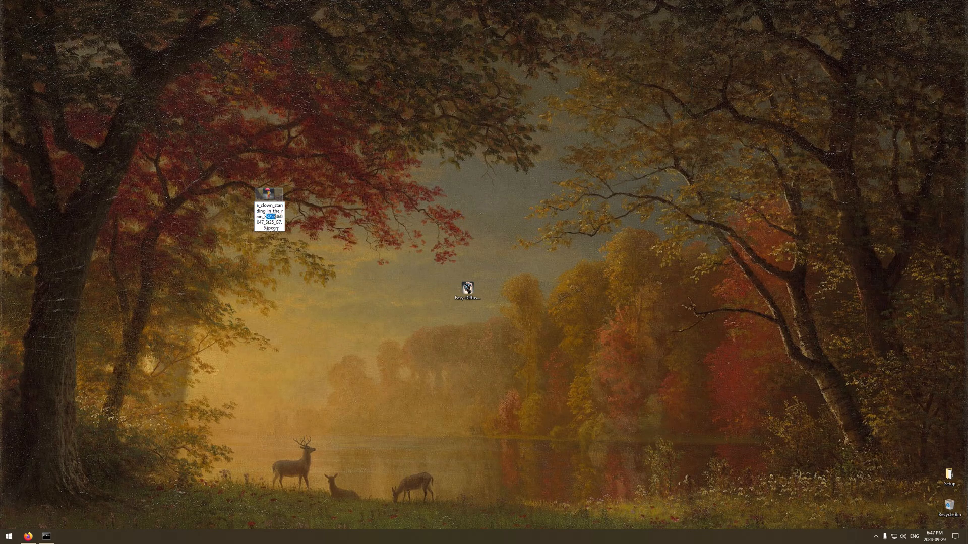
{"action": "left_click", "coordinate": [312, 212]}
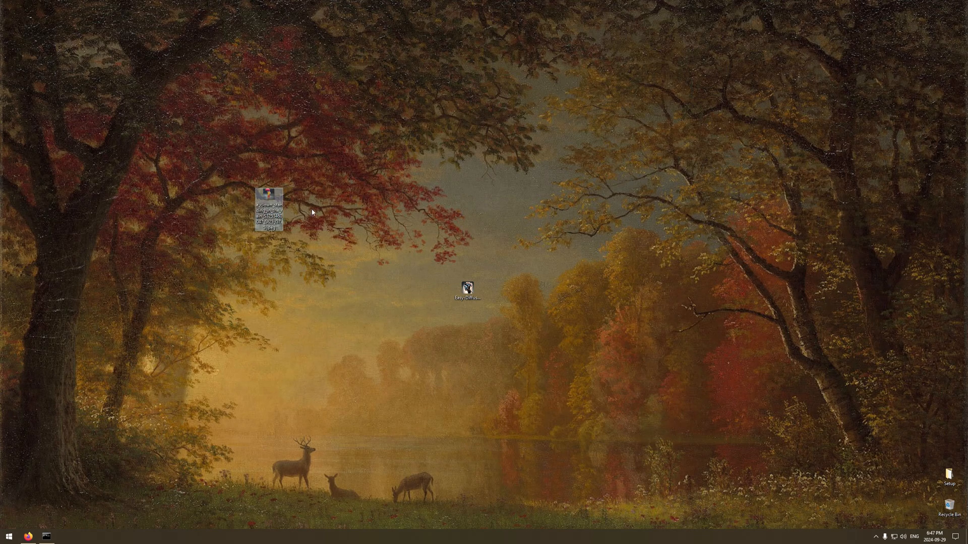
{"action": "double_click", "coordinate": [270, 196]}
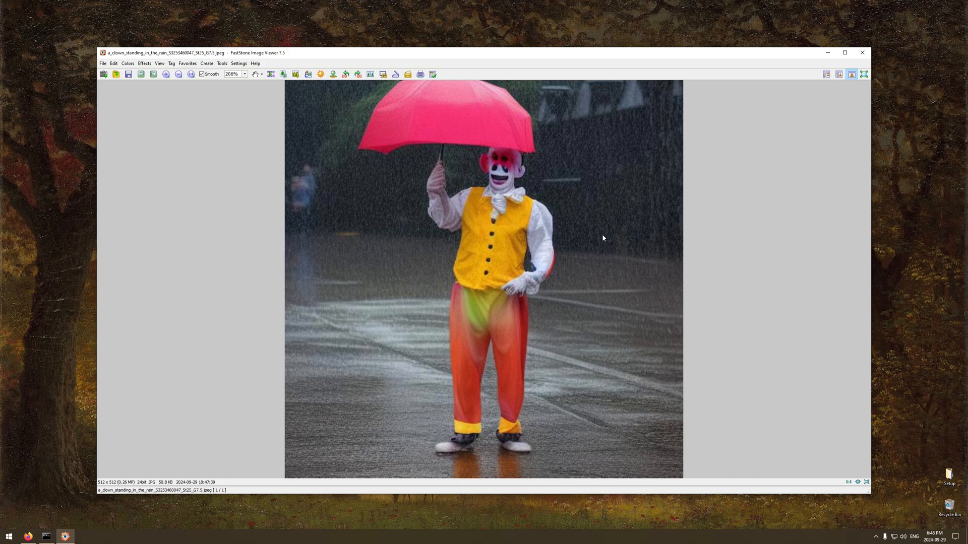
{"action": "left_click", "coordinate": [862, 53]}
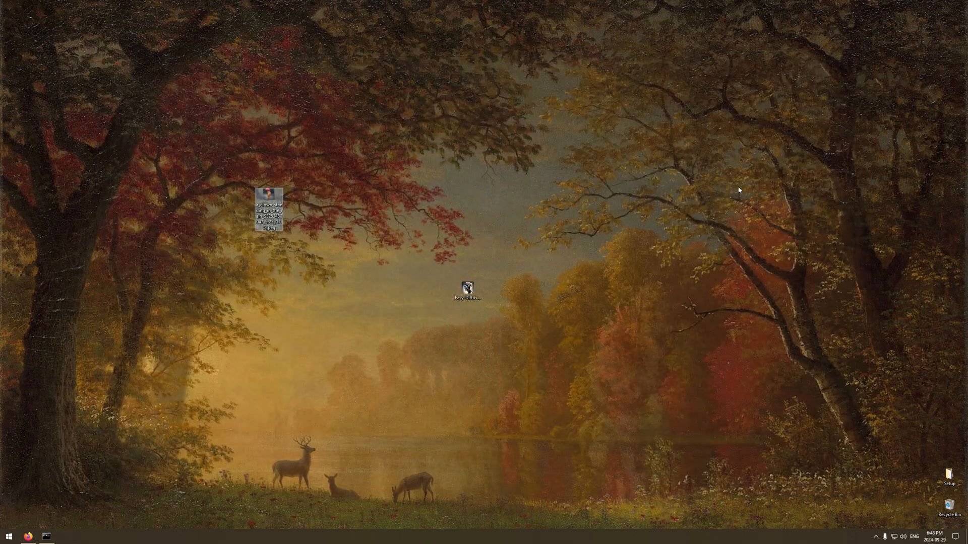
- Delete the saved clown image from the desktop and empty the Recycle Bin
{"action": "right_click", "coordinate": [259, 194]}
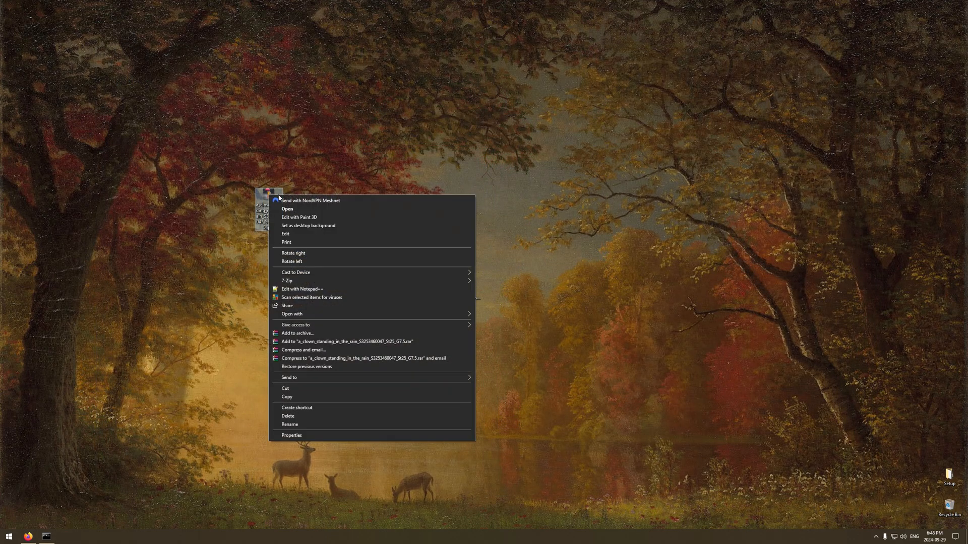
{"action": "left_click", "coordinate": [309, 417]}
{"action": "right_click", "coordinate": [949, 506]}
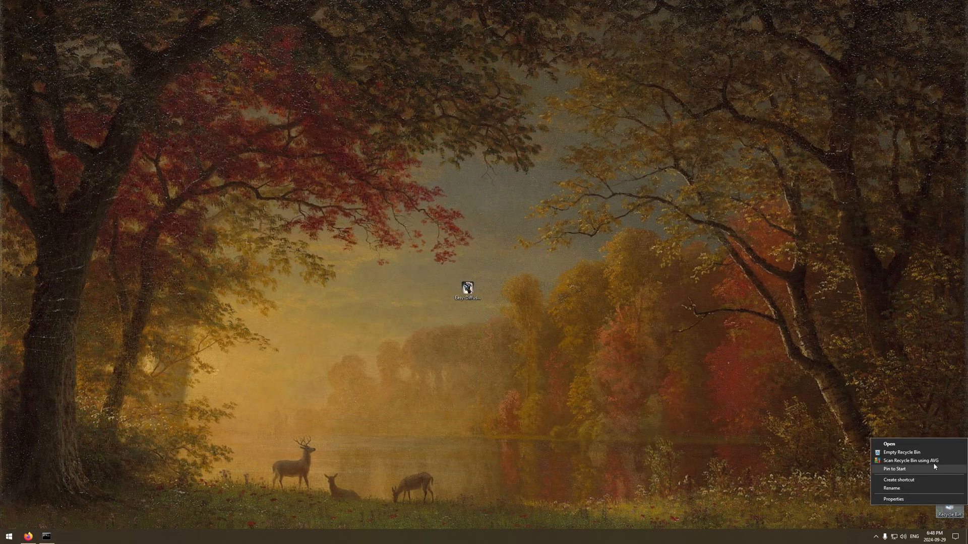
{"action": "left_click", "coordinate": [923, 455]}
{"action": "left_click", "coordinate": [512, 292]}
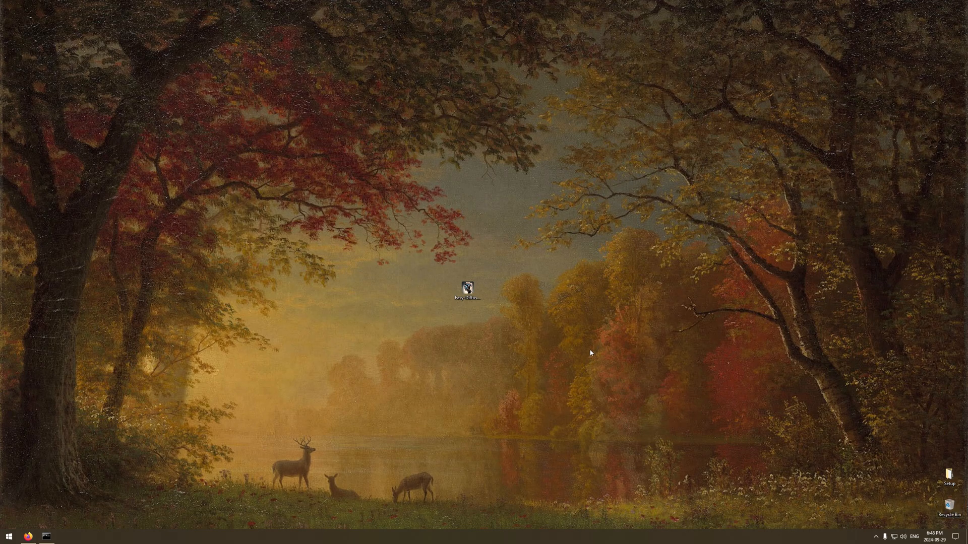
- Return to Easy Diffusion in the browser, generate another image from the same prompt, and remove both clown results
{"action": "left_click", "coordinate": [29, 536]}
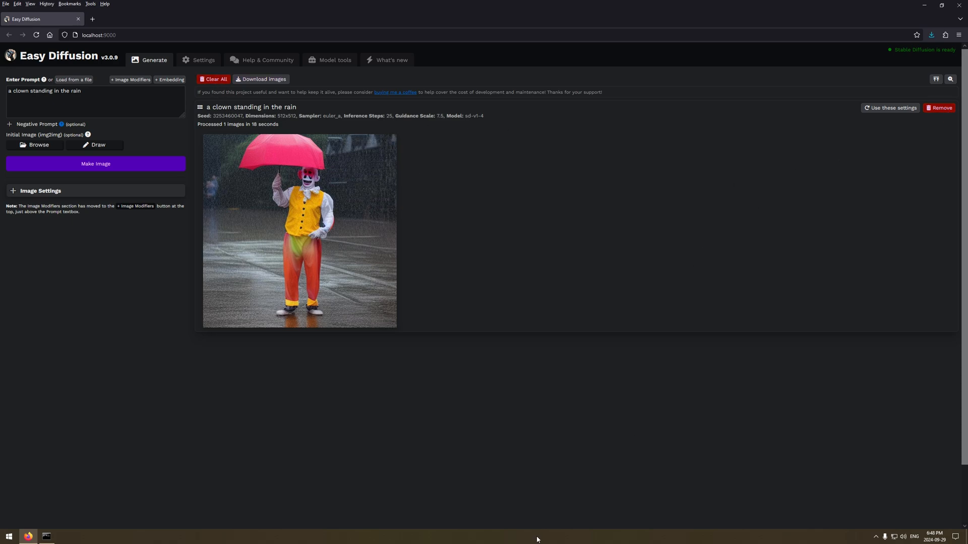
{"action": "left_click", "coordinate": [93, 164]}
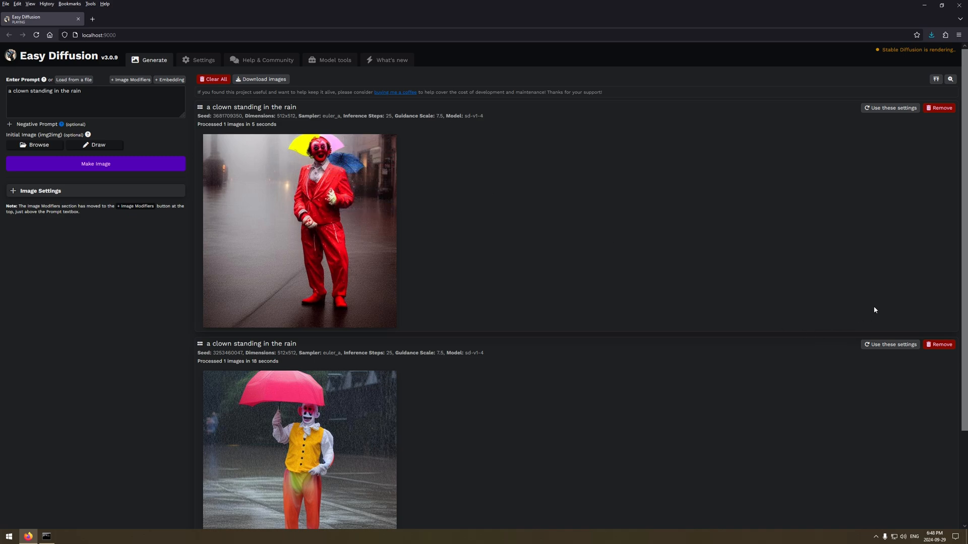
{"action": "left_click", "coordinate": [941, 345]}
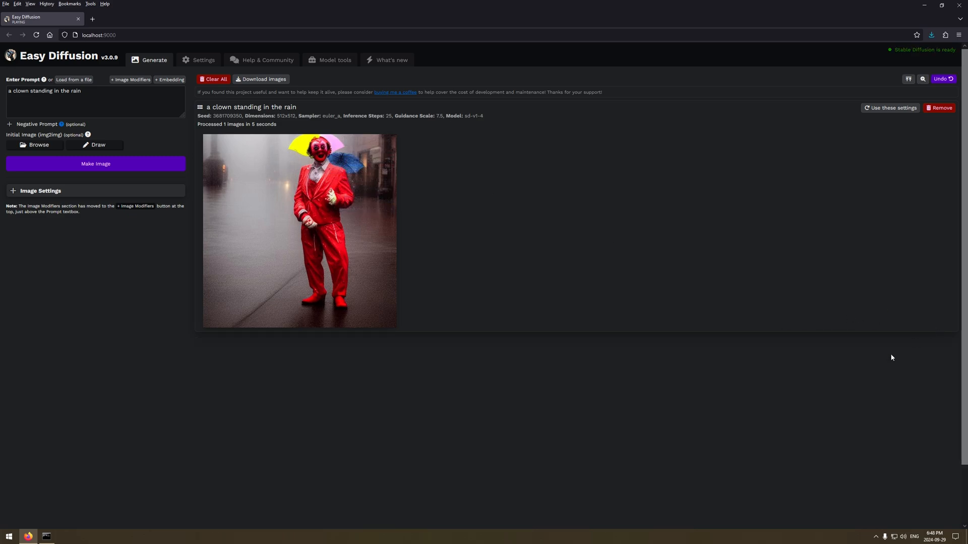
{"action": "left_click", "coordinate": [940, 107]}
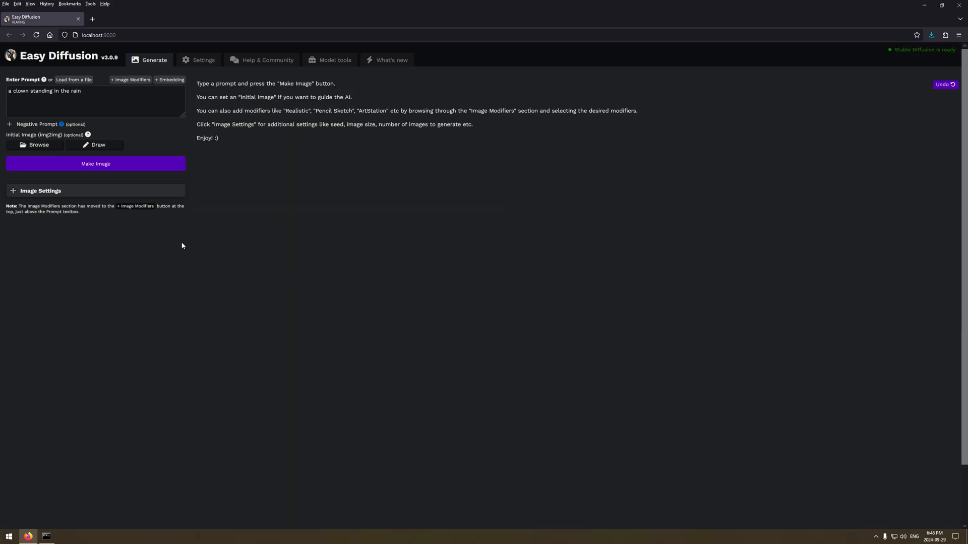
- Expand the Image Settings section and the Negative Prompt field
{"action": "left_click", "coordinate": [12, 192]}
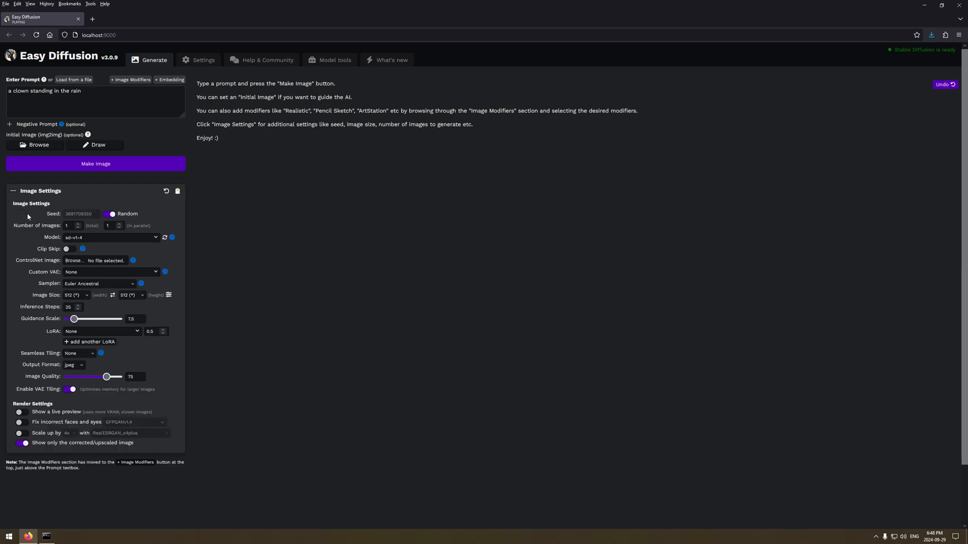
{"action": "left_click", "coordinate": [10, 125]}
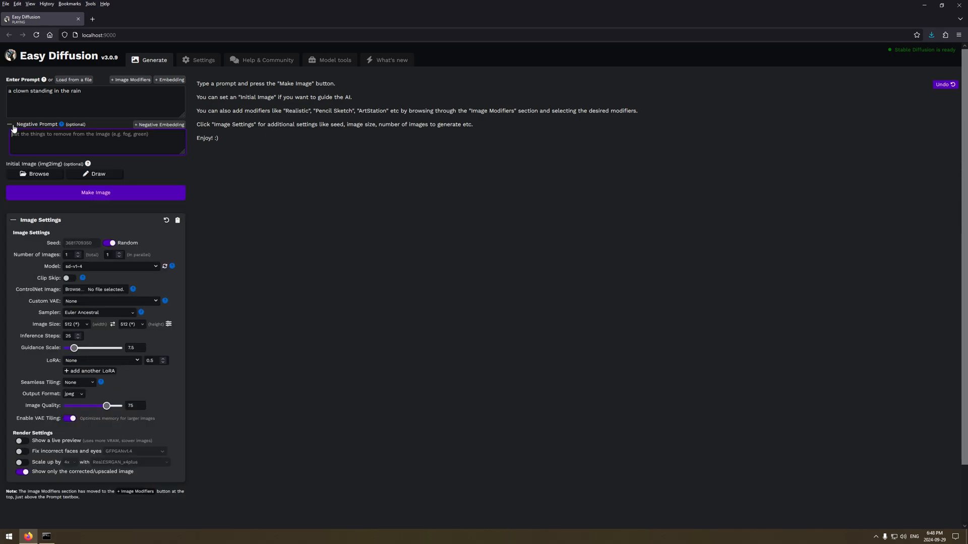
- Browse the Image Modifiers library with all of its categories expanded, from Drawing Style down to CGI Software, and close it
{"action": "left_click", "coordinate": [130, 80]}
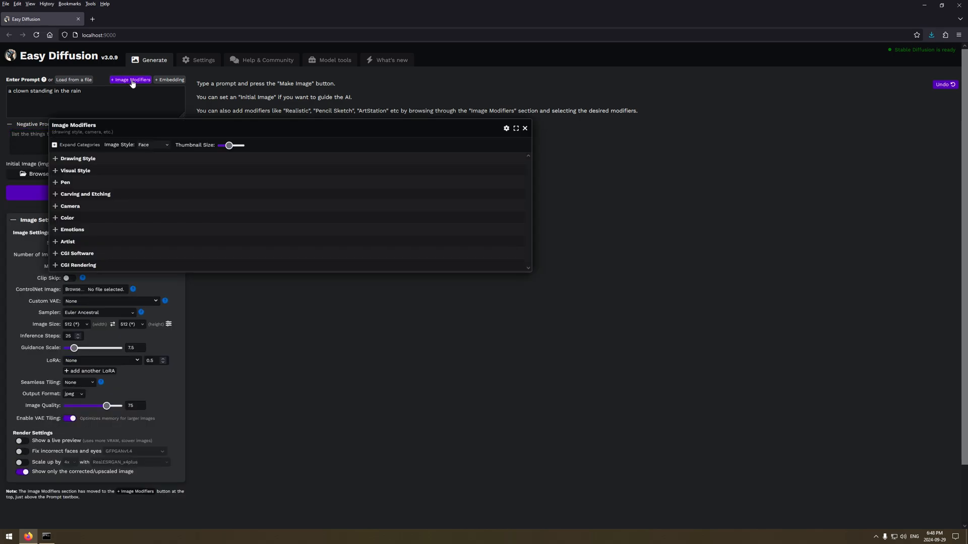
{"action": "left_click", "coordinate": [65, 148]}
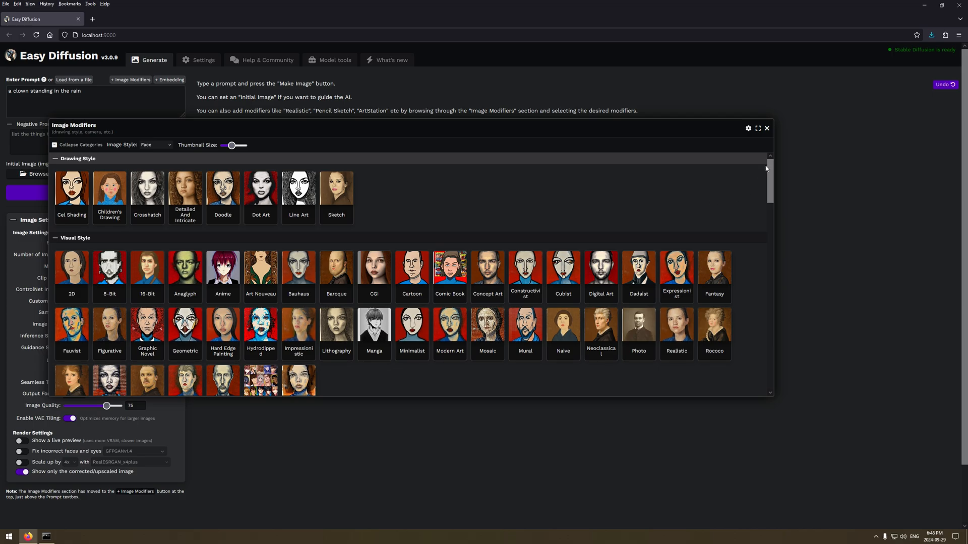
{"action": "left_click_drag", "start_coordinate": [769, 176], "coordinate": [770, 351]}
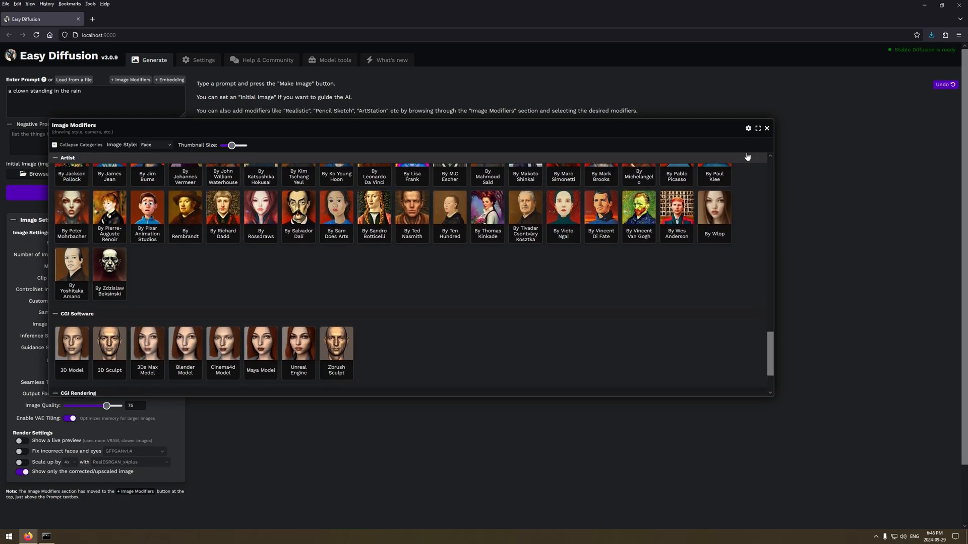
{"action": "left_click", "coordinate": [767, 128]}
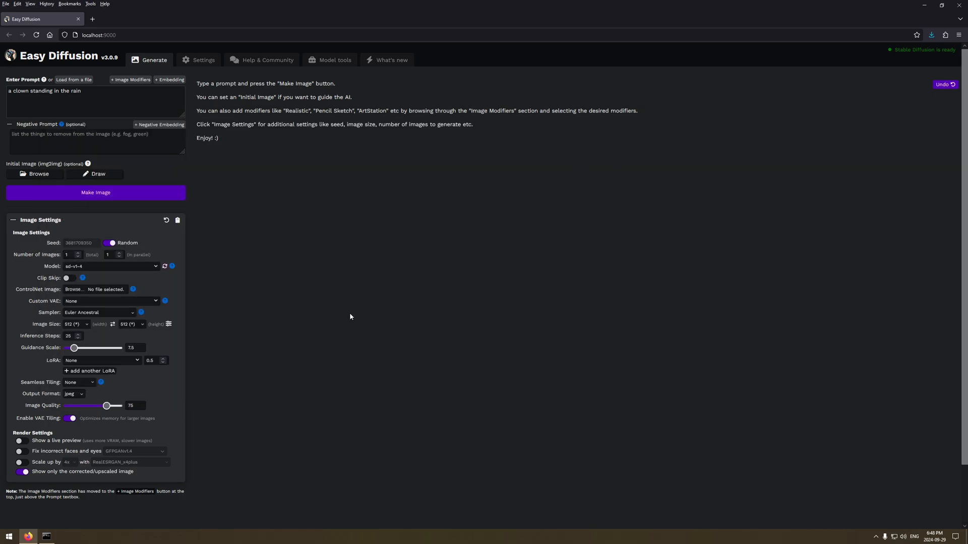
- Check the available choices for the image model, review the System Settings page, and return to the image generation page
{"action": "left_click", "coordinate": [154, 269]}
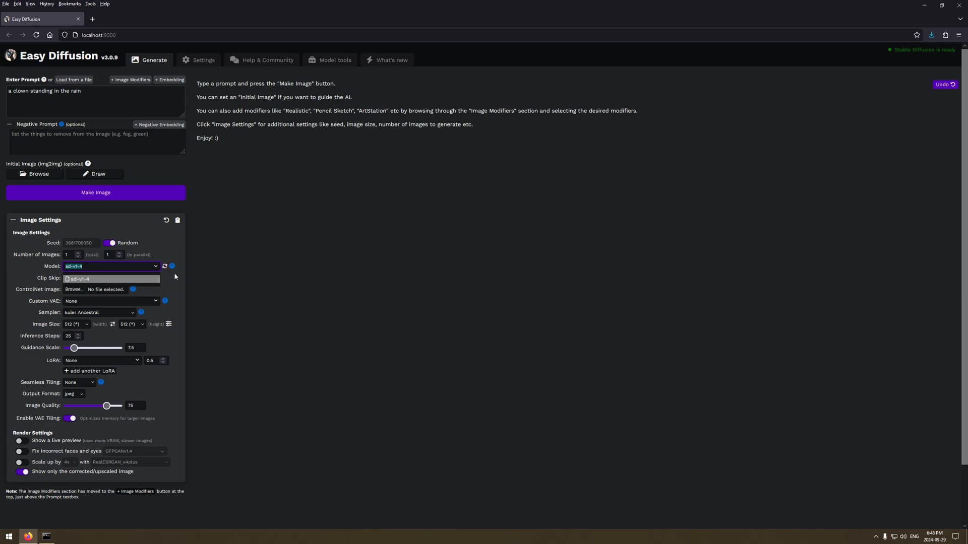
{"action": "left_click", "coordinate": [177, 276]}
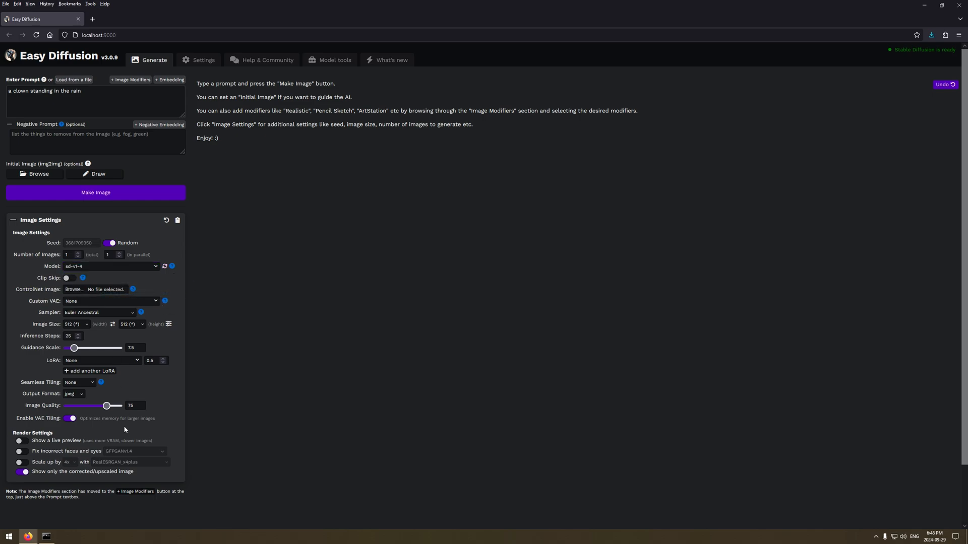
{"action": "left_click", "coordinate": [199, 60]}
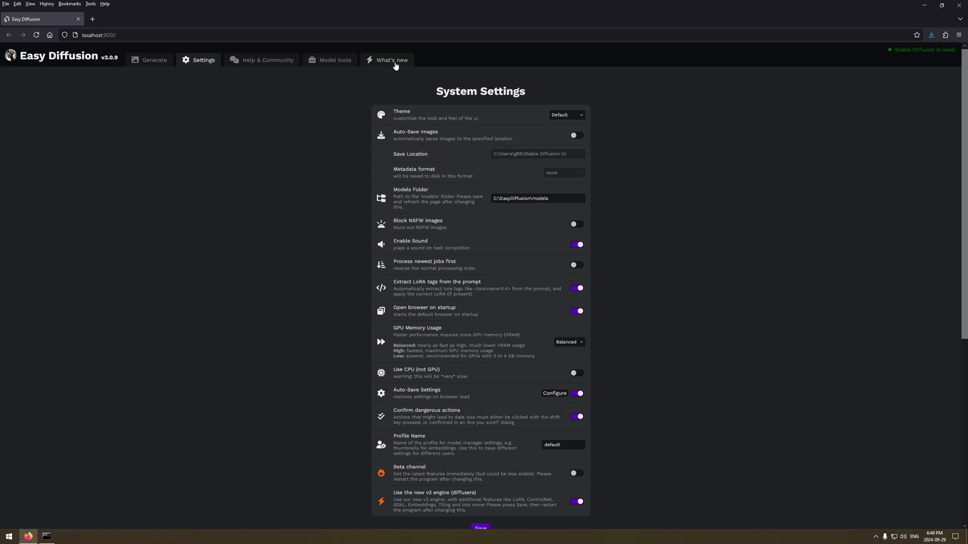
{"action": "left_click", "coordinate": [149, 64]}
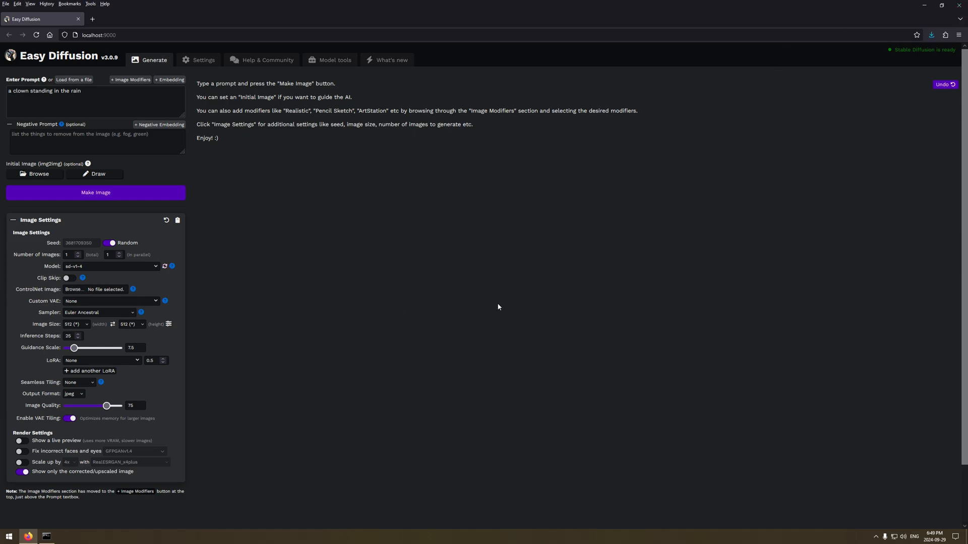
- Shut down Easy Diffusion by closing the browser and its command-line server window
{"action": "left_click", "coordinate": [961, 7]}
{"action": "left_click", "coordinate": [50, 534]}
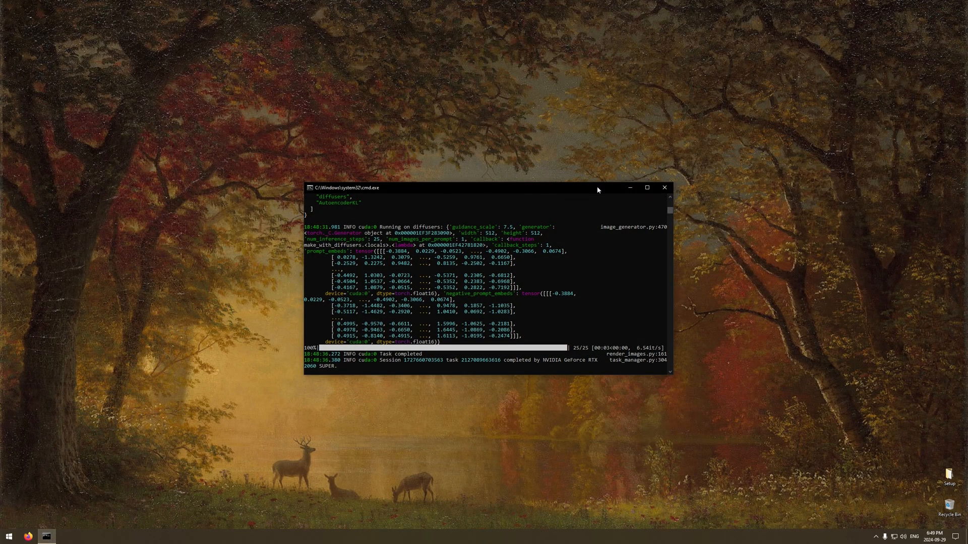
{"action": "left_click", "coordinate": [664, 187]}
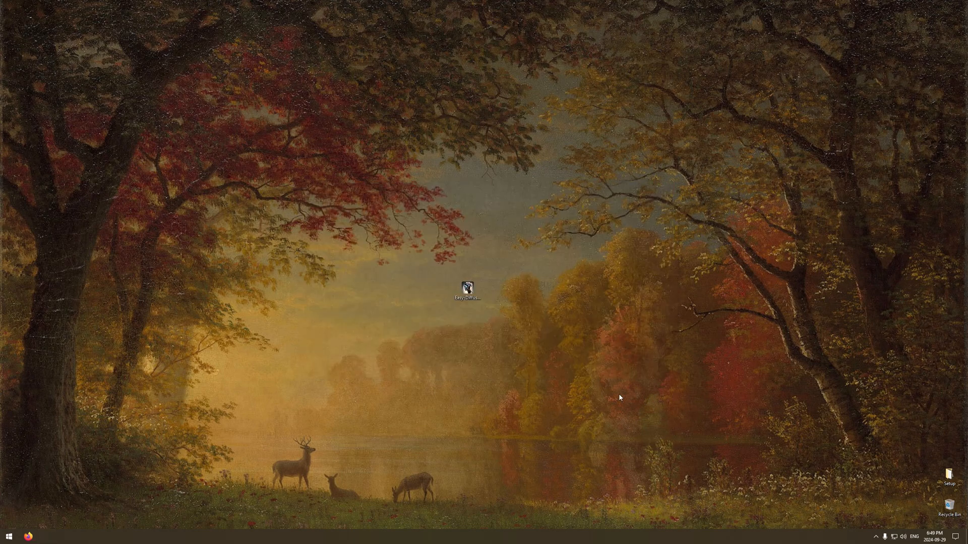
- Delete the Easy-Diffusion-Windows.exe installer from the desktop and permanently remove it by emptying the Recycle Bin
{"action": "left_click", "coordinate": [467, 290]}
{"action": "left_click_drag", "start_coordinate": [474, 285], "coordinate": [393, 296]}
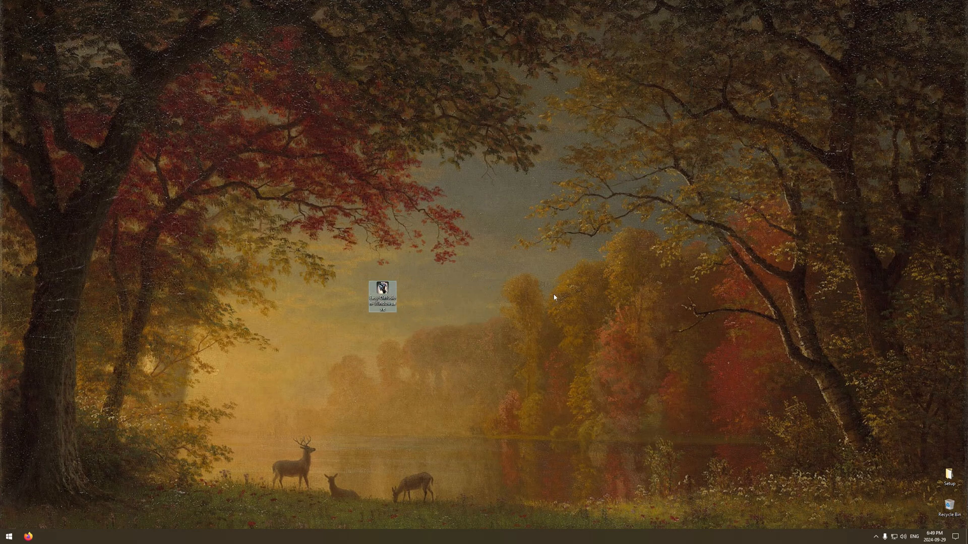
{"action": "right_click", "coordinate": [379, 284]}
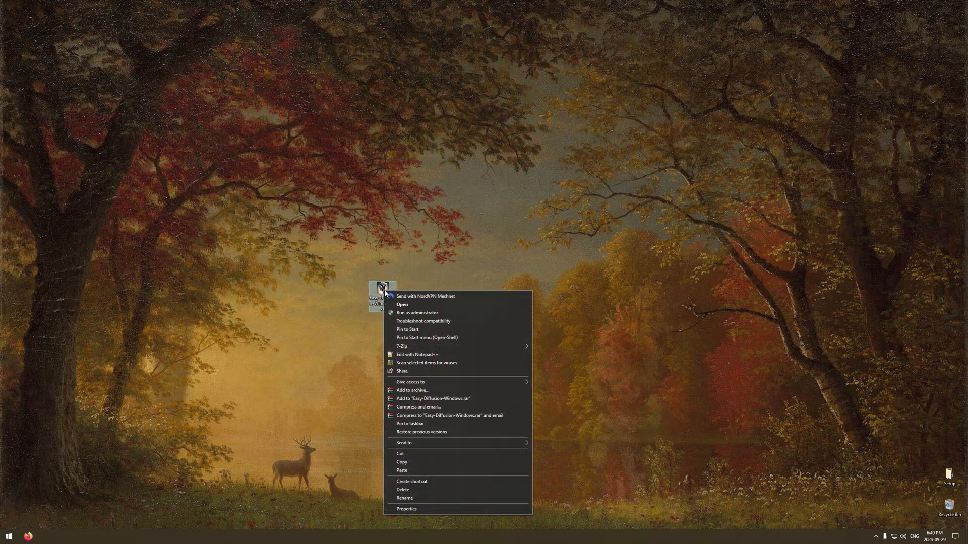
{"action": "left_click", "coordinate": [449, 490]}
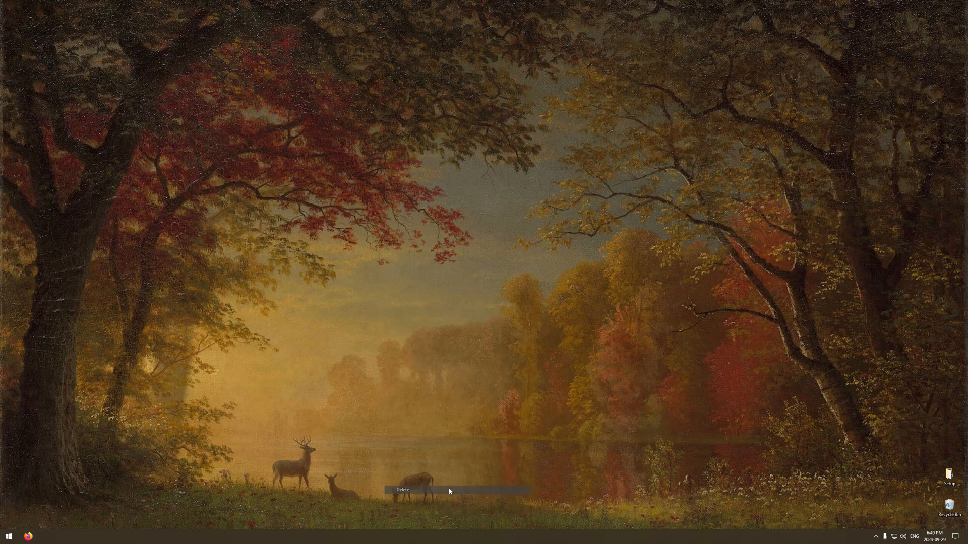
{"action": "right_click", "coordinate": [949, 505]}
{"action": "left_click", "coordinate": [919, 452]}
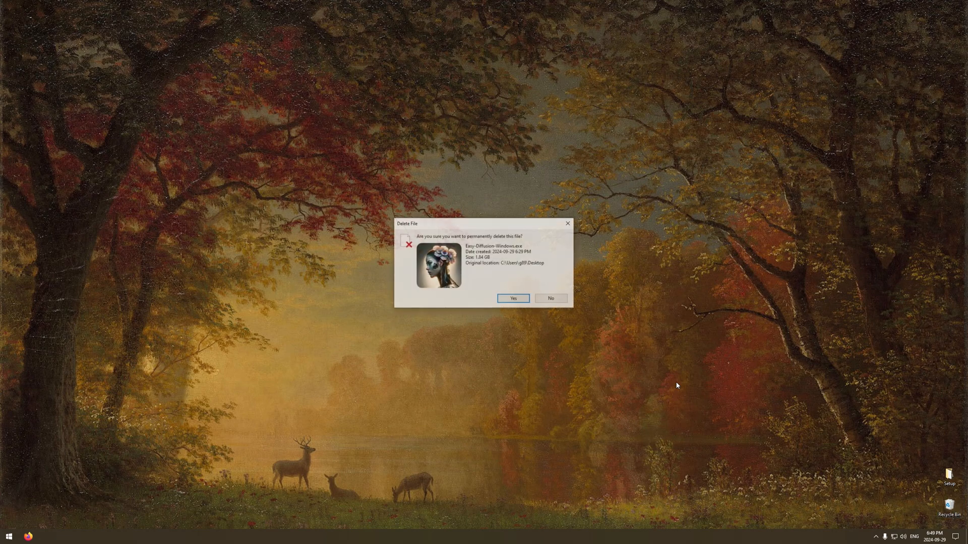
{"action": "left_click", "coordinate": [522, 303]}
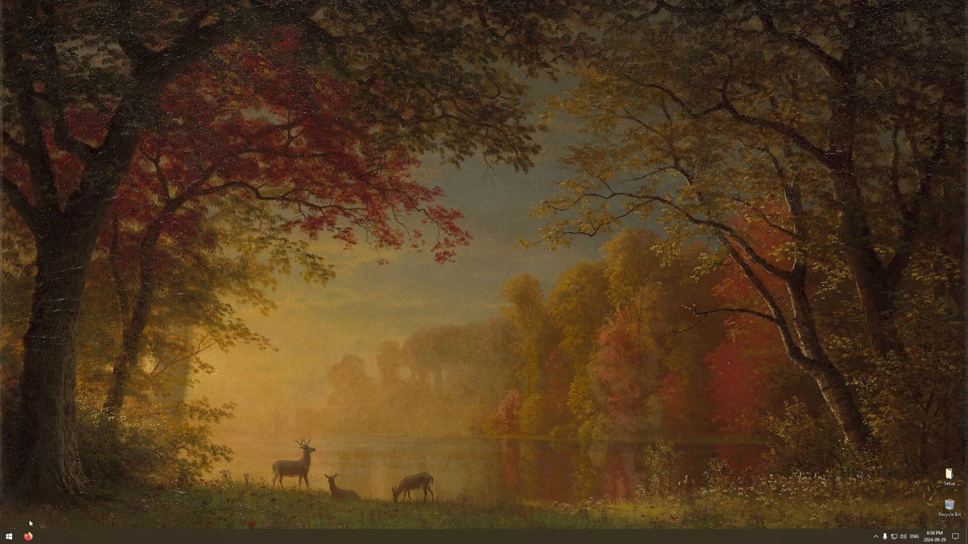
- Open Local Disk (C:) in File Explorer, check the EasyDiffusion folder's size in its properties, and close the window
{"action": "left_click", "coordinate": [8, 537]}
{"action": "left_click", "coordinate": [108, 392]}
{"action": "double_click", "coordinate": [263, 177]}
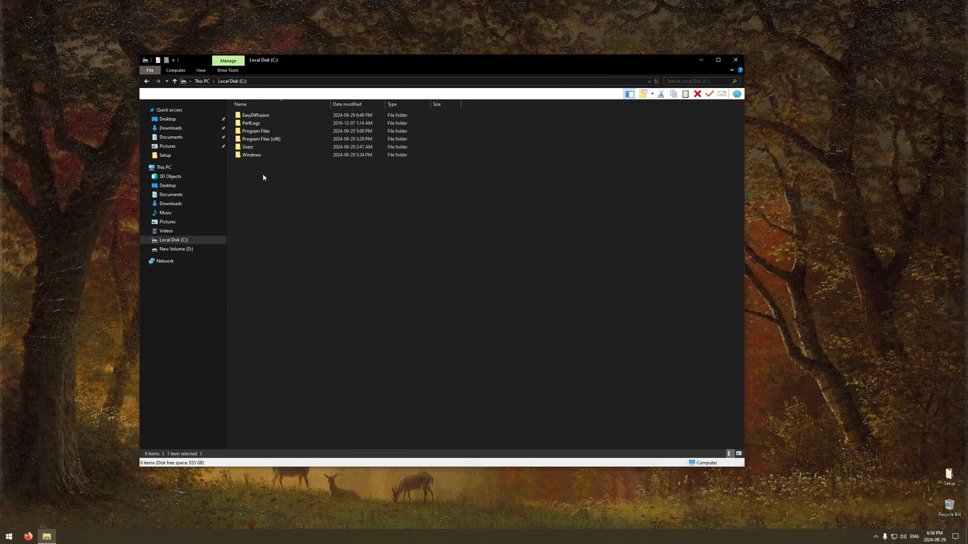
{"action": "right_click", "coordinate": [262, 116]}
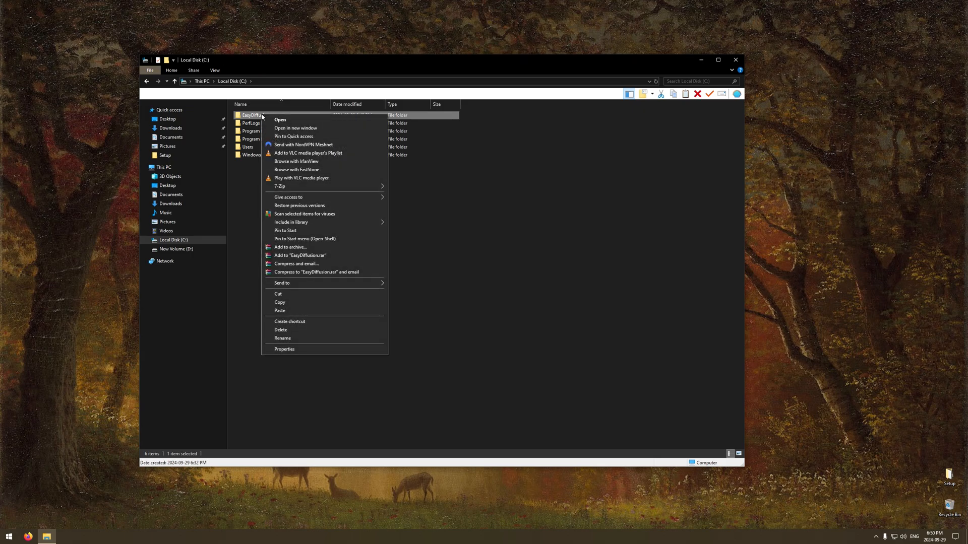
{"action": "left_click", "coordinate": [325, 350]}
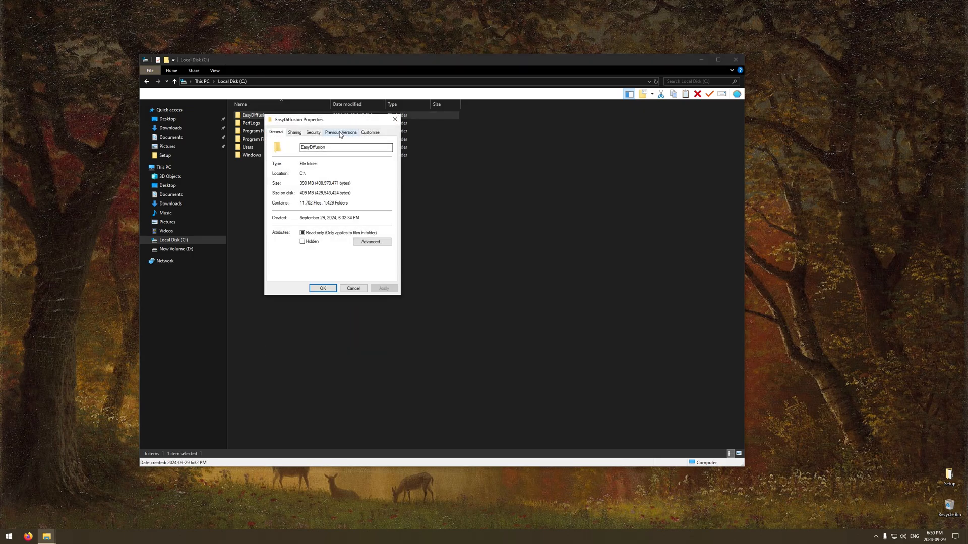
{"action": "left_click_drag", "start_coordinate": [339, 122], "coordinate": [446, 217]}
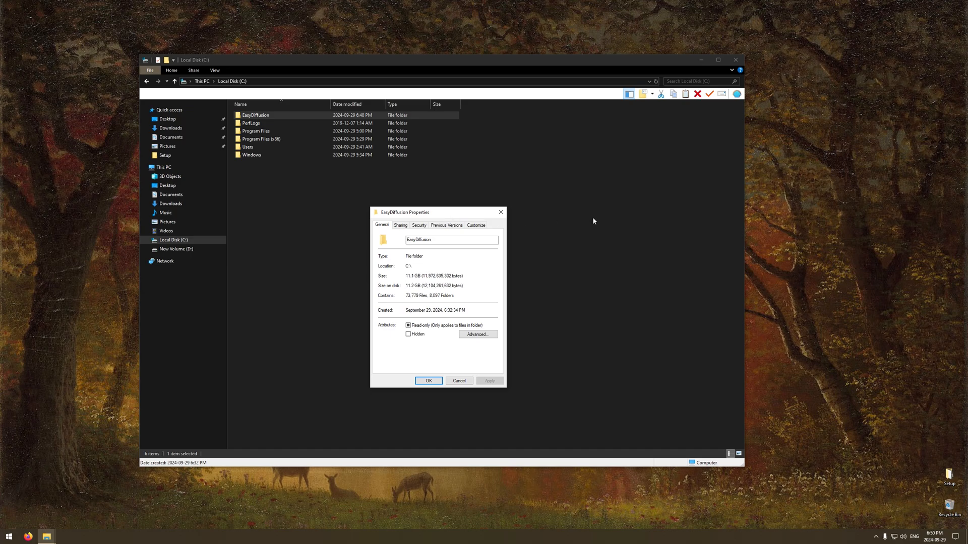
{"action": "left_click", "coordinate": [459, 381]}
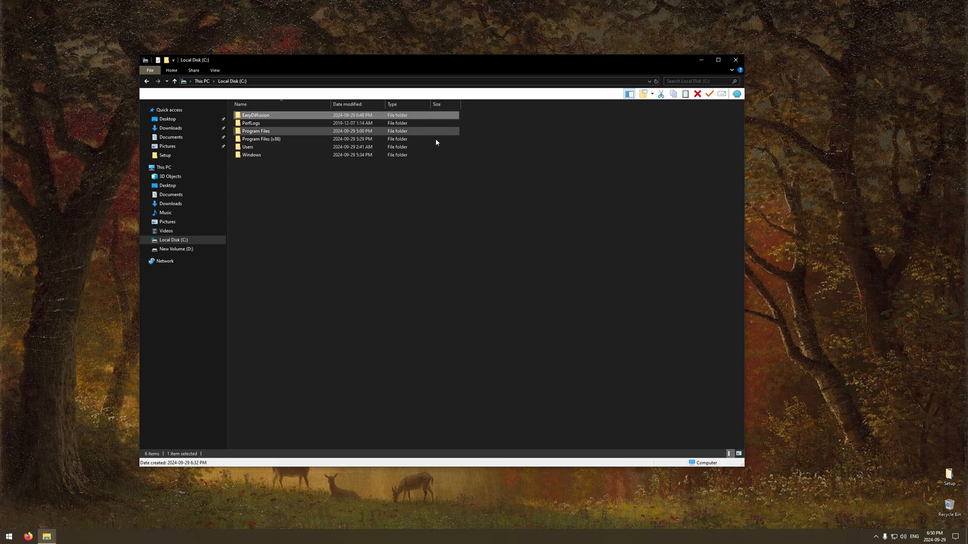
{"action": "left_click", "coordinate": [735, 59]}
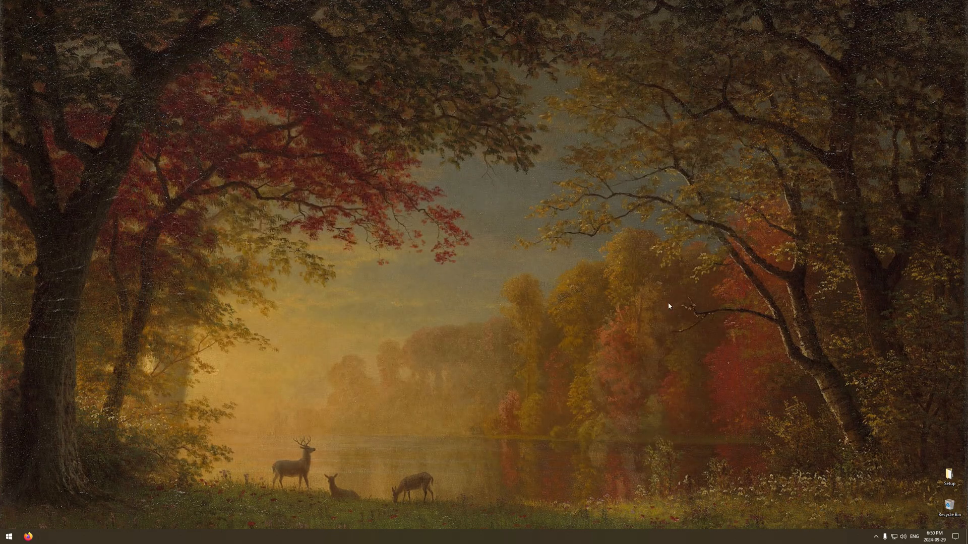